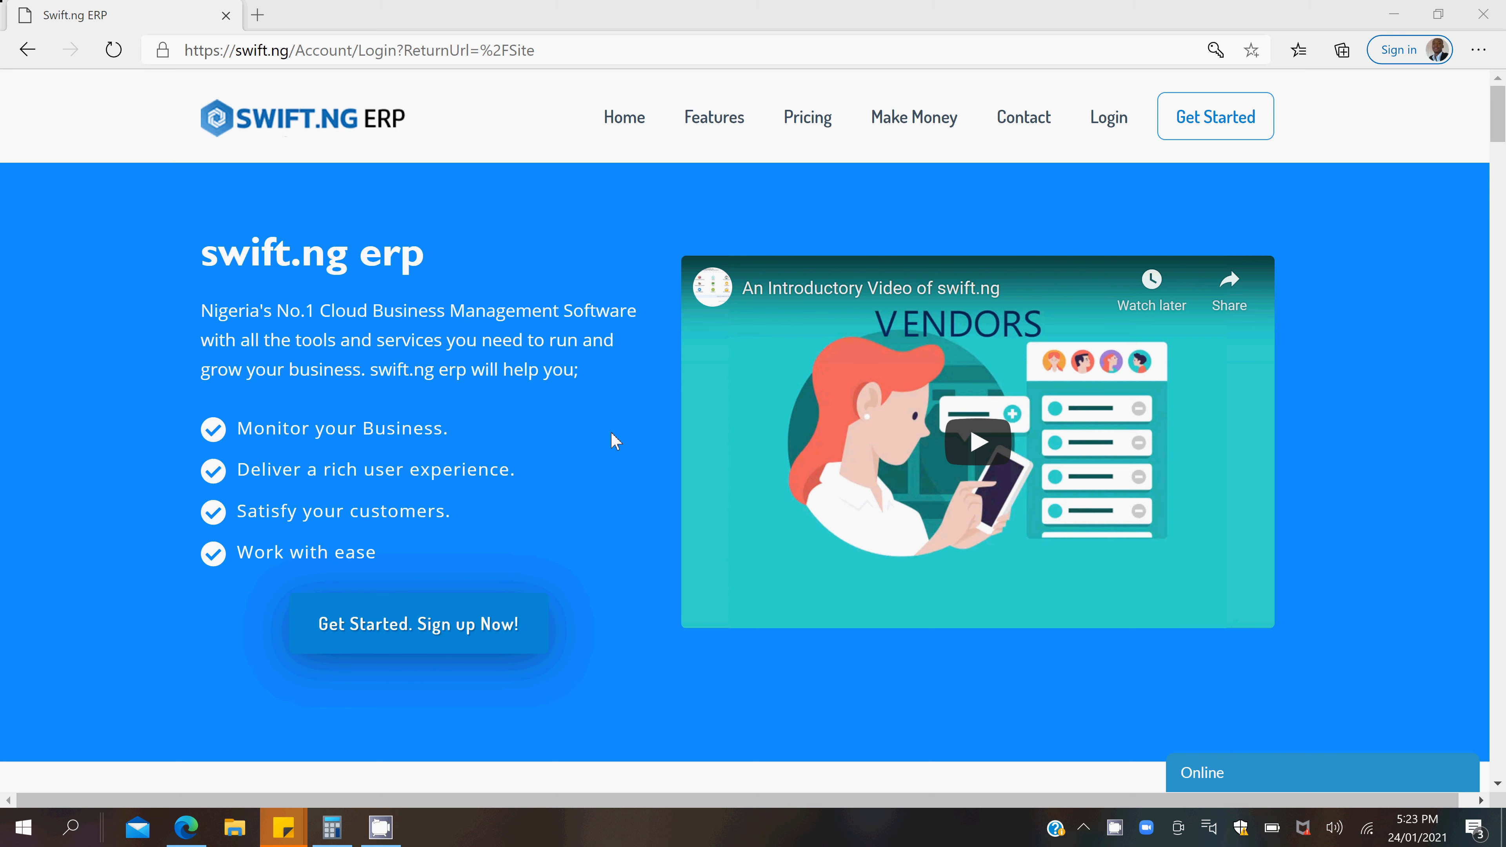
Step: Open the sticky note about selling to customers in Swift.ng Cloud ERP and read through its introduction and list of steps
mouse_move(300, 830)
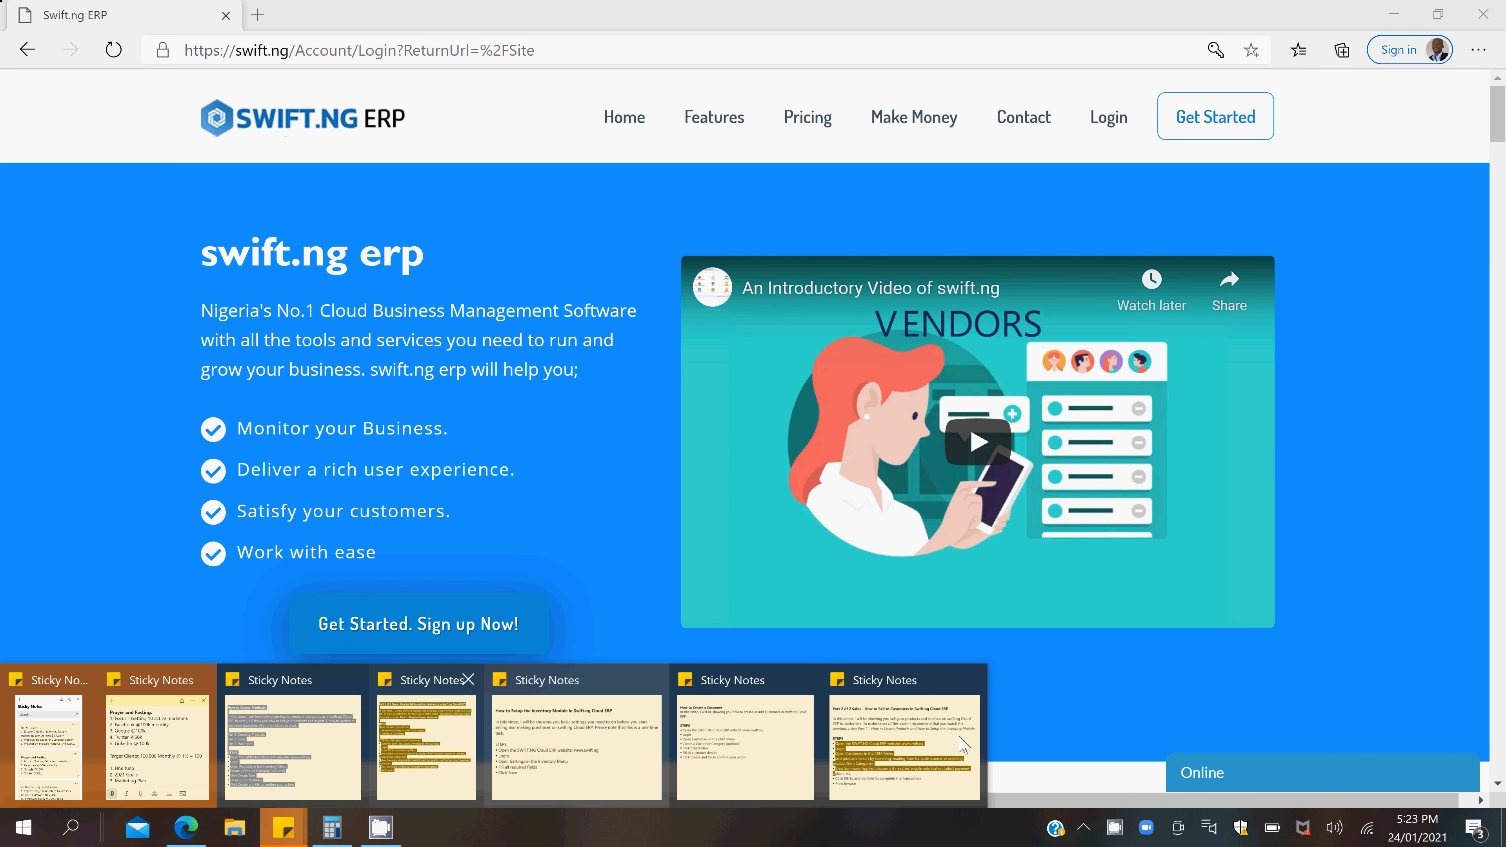
left_click(923, 759)
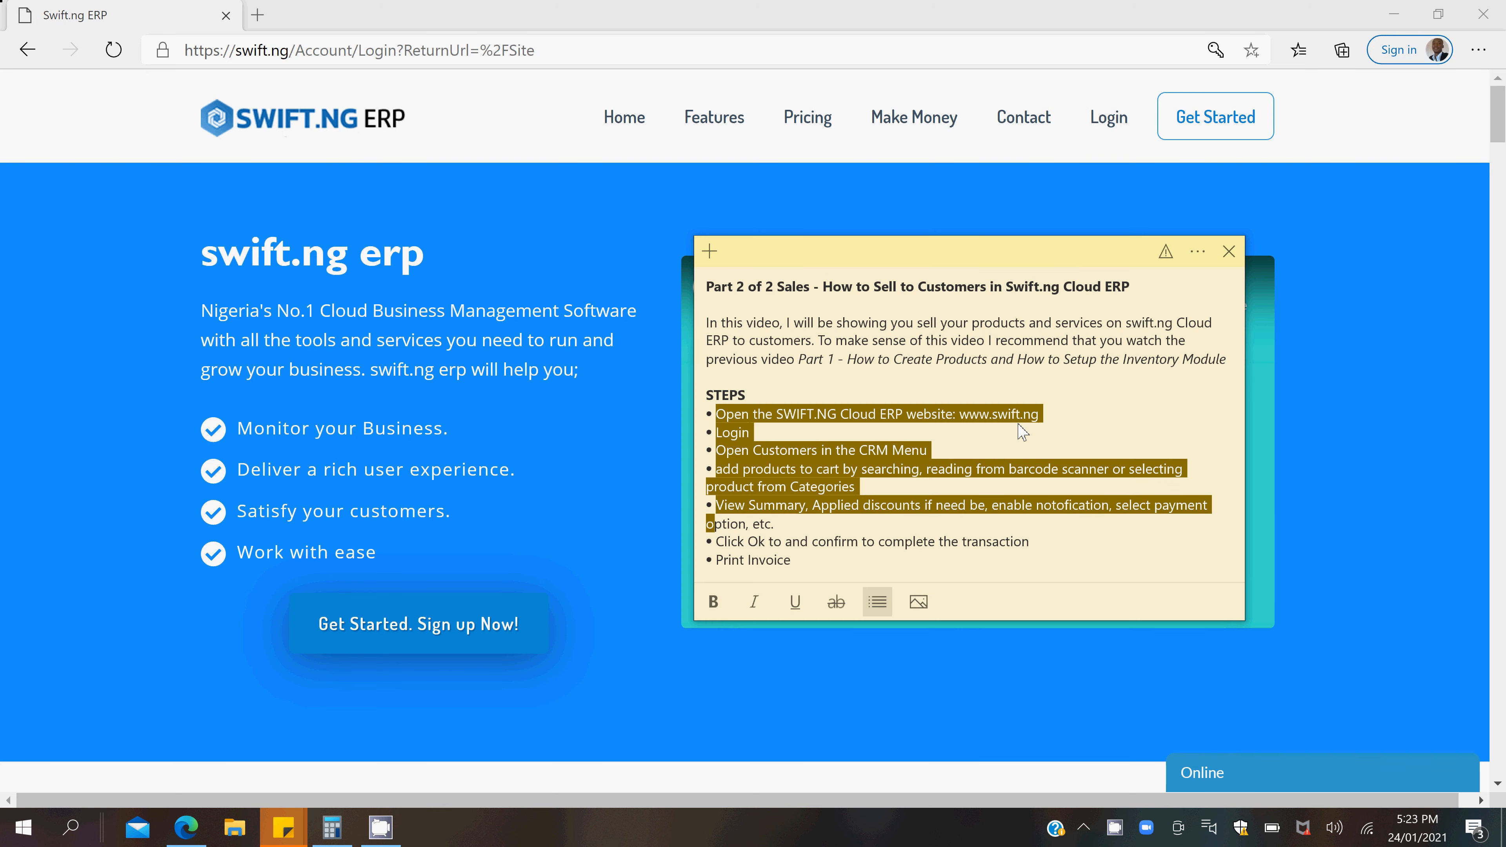
key("Up")
key("Up")
key("Up")
key("Up")
key("Up")
key("Up")
key("Up")
key("Up")
key("Up")
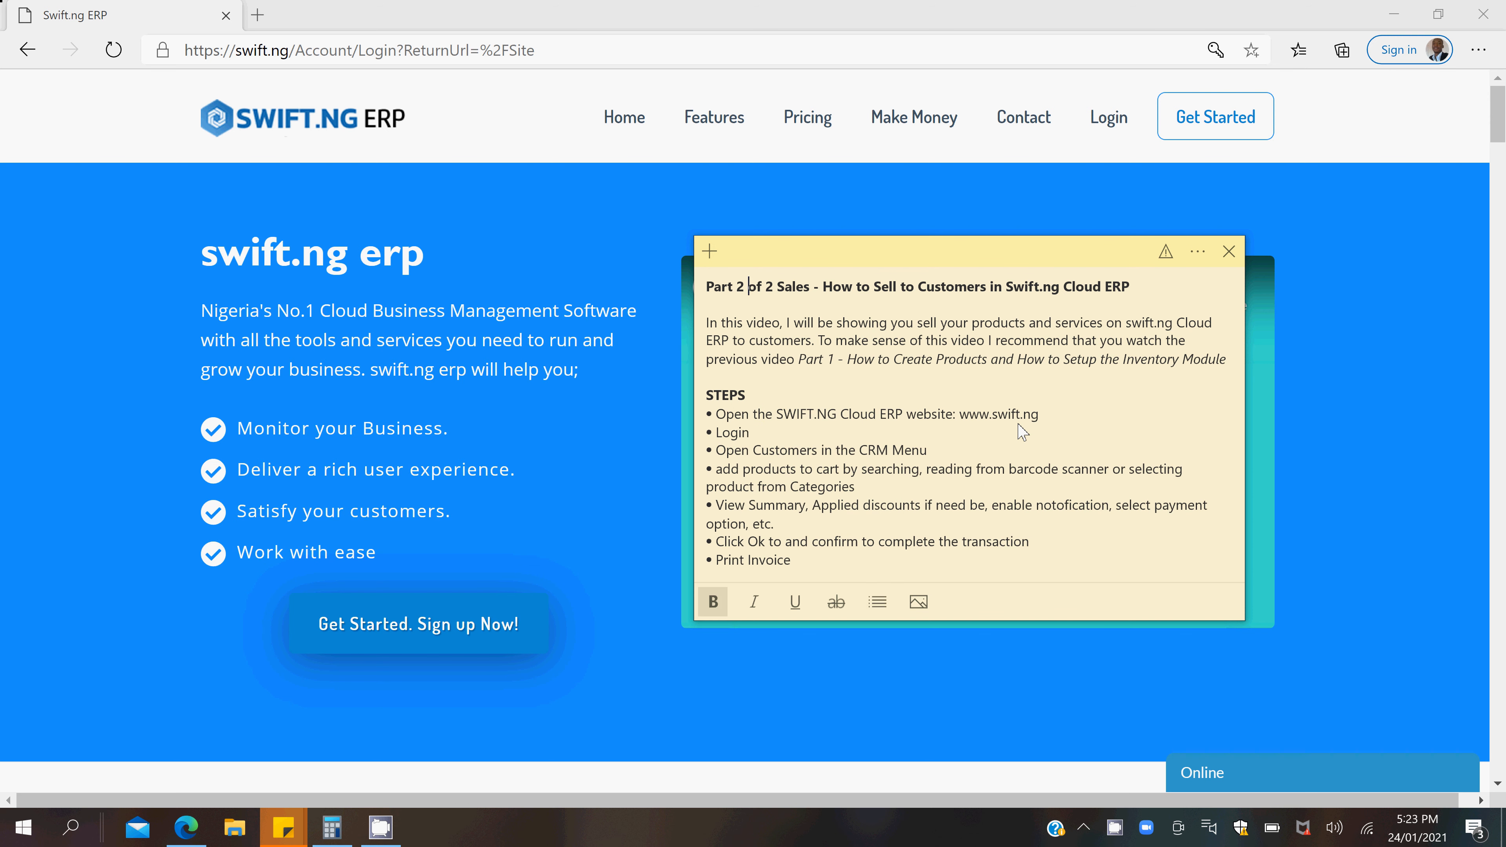
key("Down")
key("Down")
key("Down")
key("Down")
key("Down")
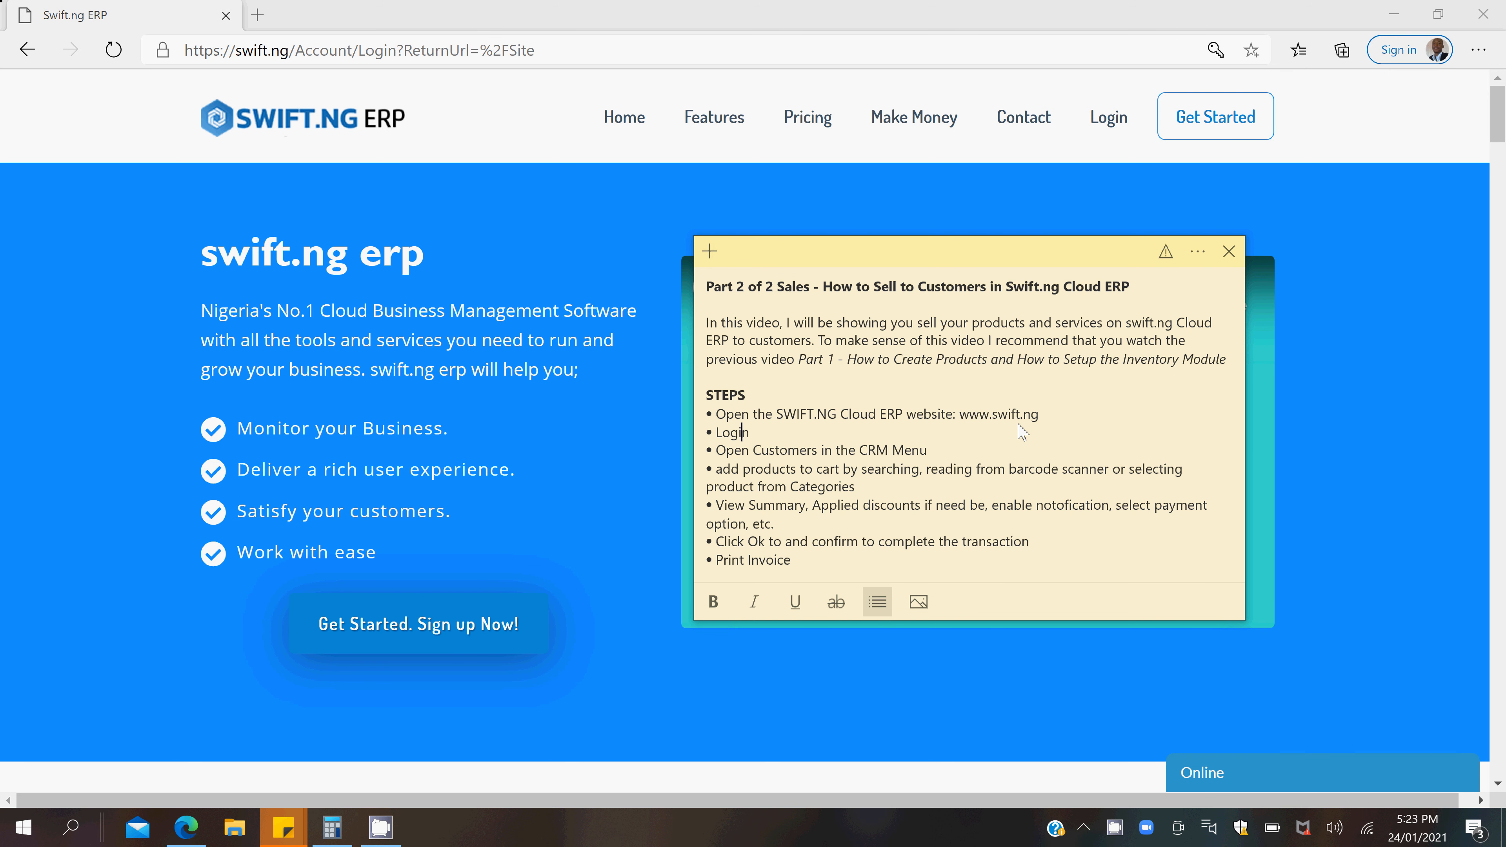
key("Left")
key("Up")
key("shift+Down")
key("shift+Down")
key("shift+Down")
key("shift+Down")
key("shift+Down")
key("shift+Down")
key("shift+Down")
key("shift+Down")
key("shift+Down")
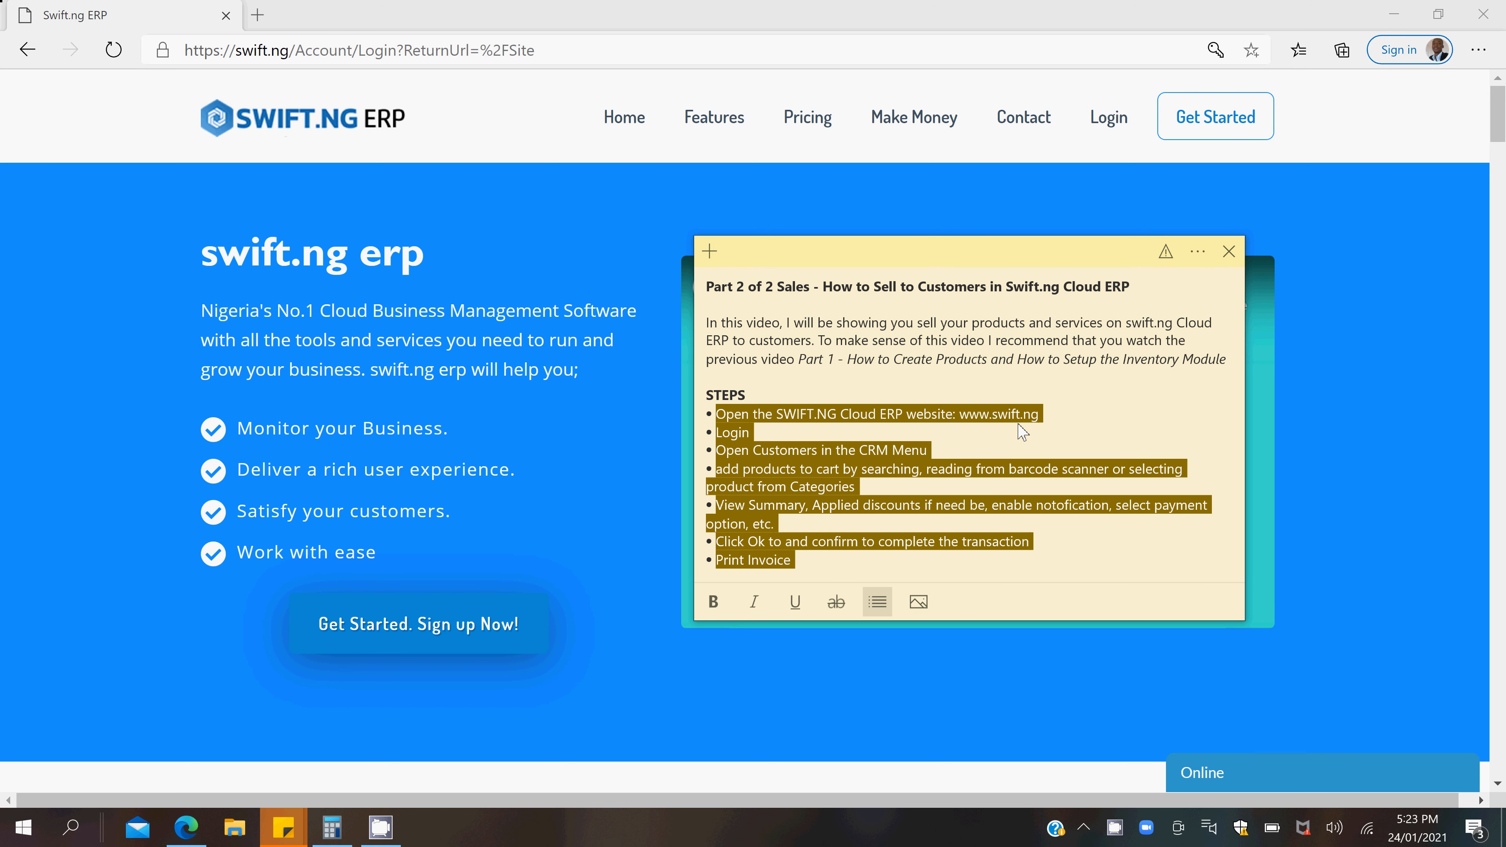
key("Up")
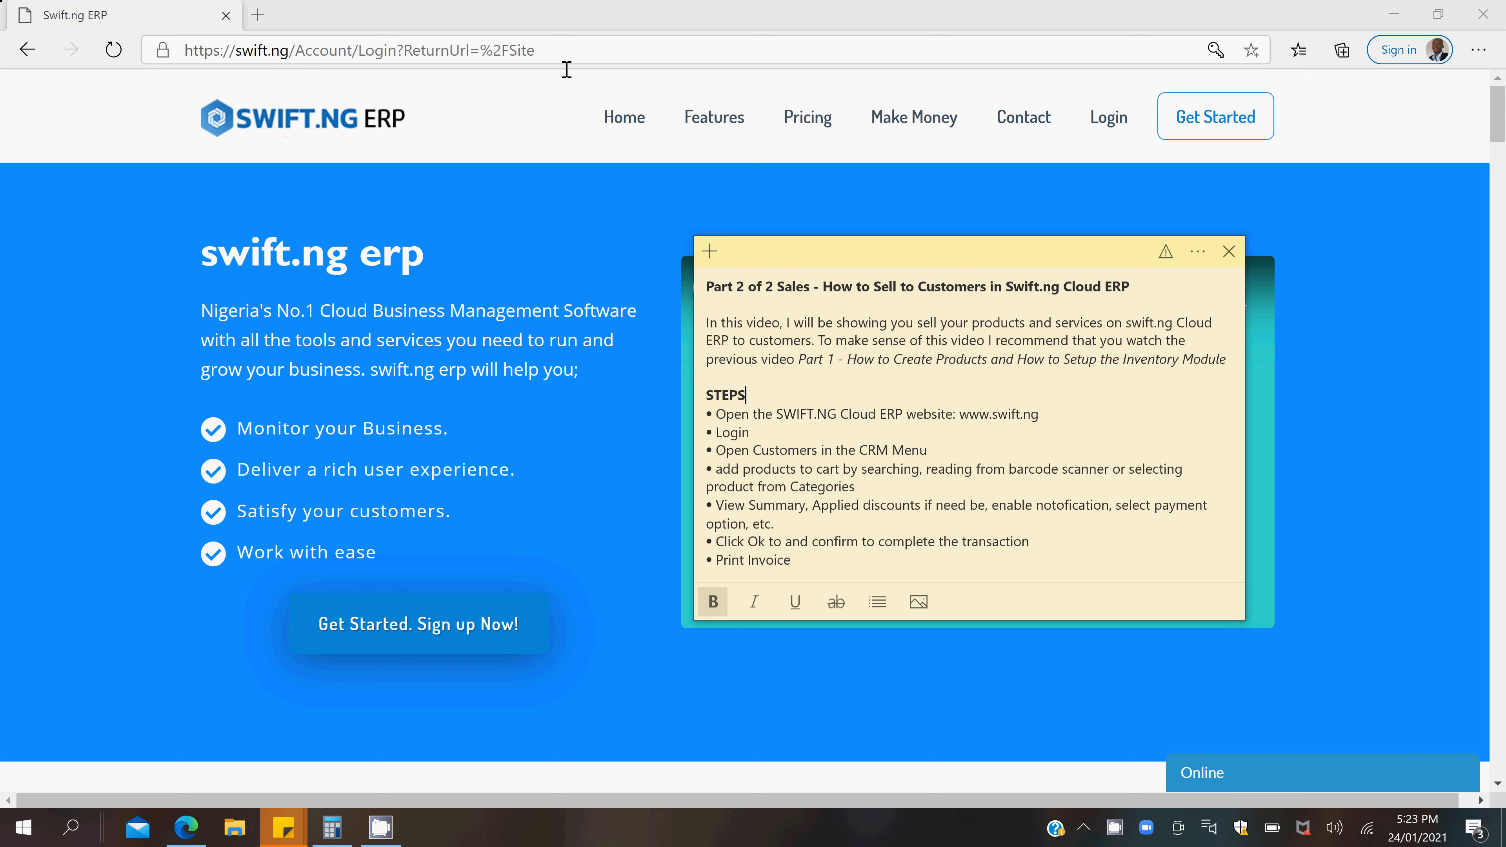
Step: Log in to the swift.ng account with the prefilled credentials
left_click(1111, 121)
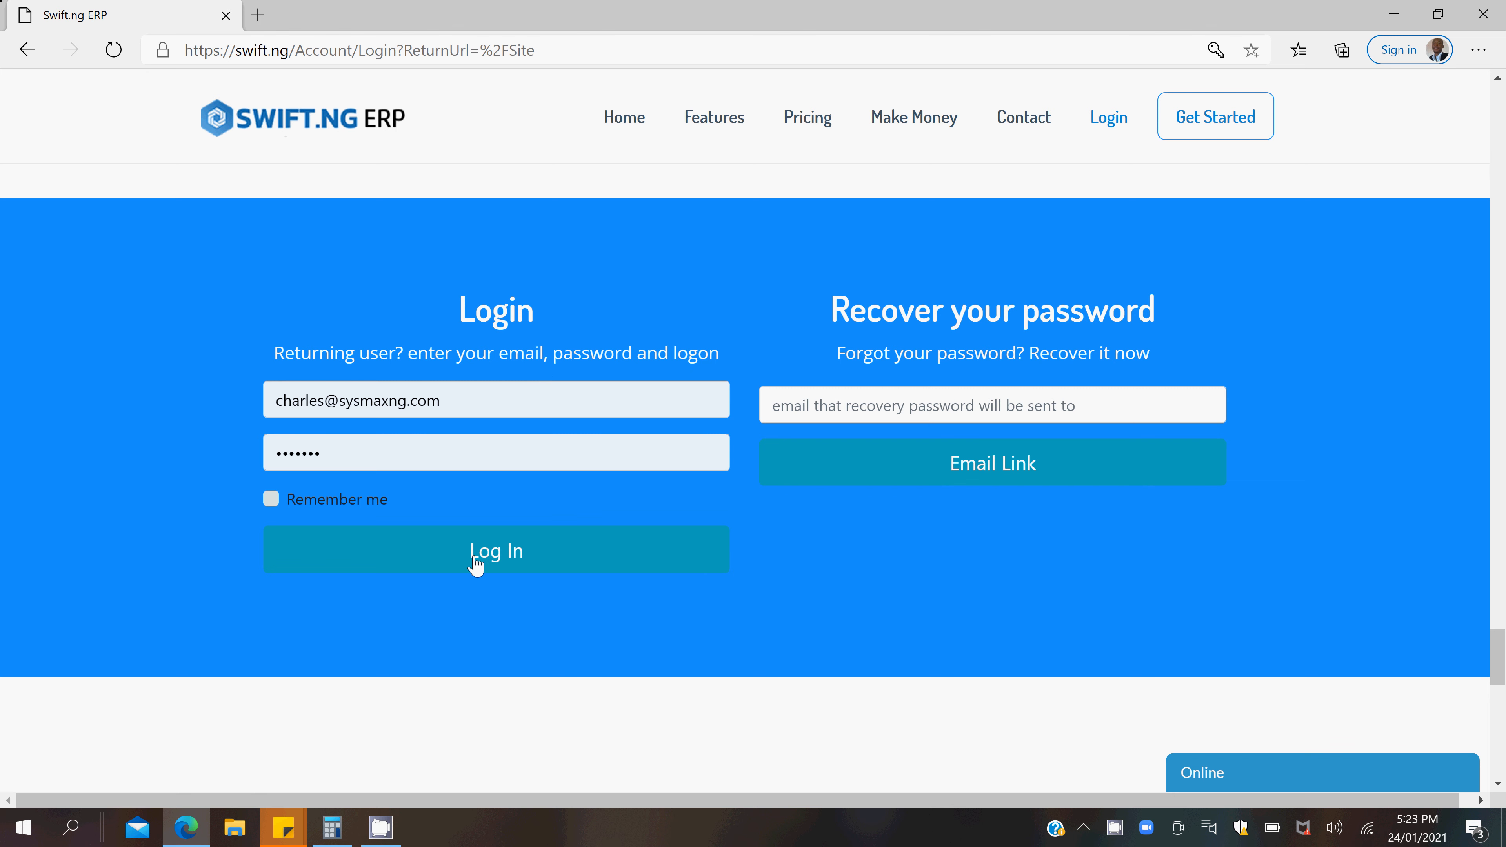
left_click(476, 565)
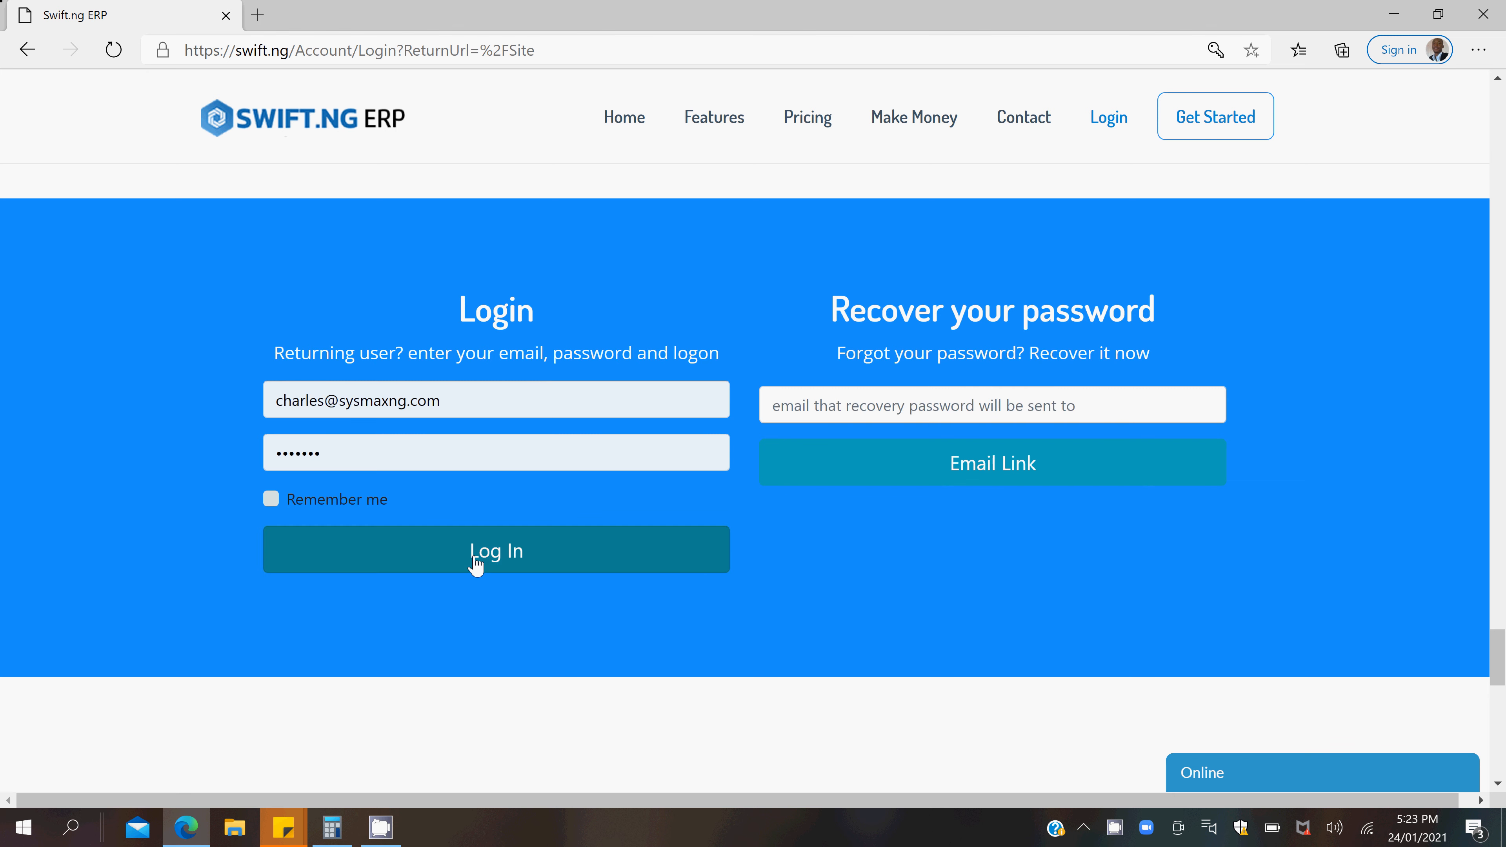
right_click(1143, 827)
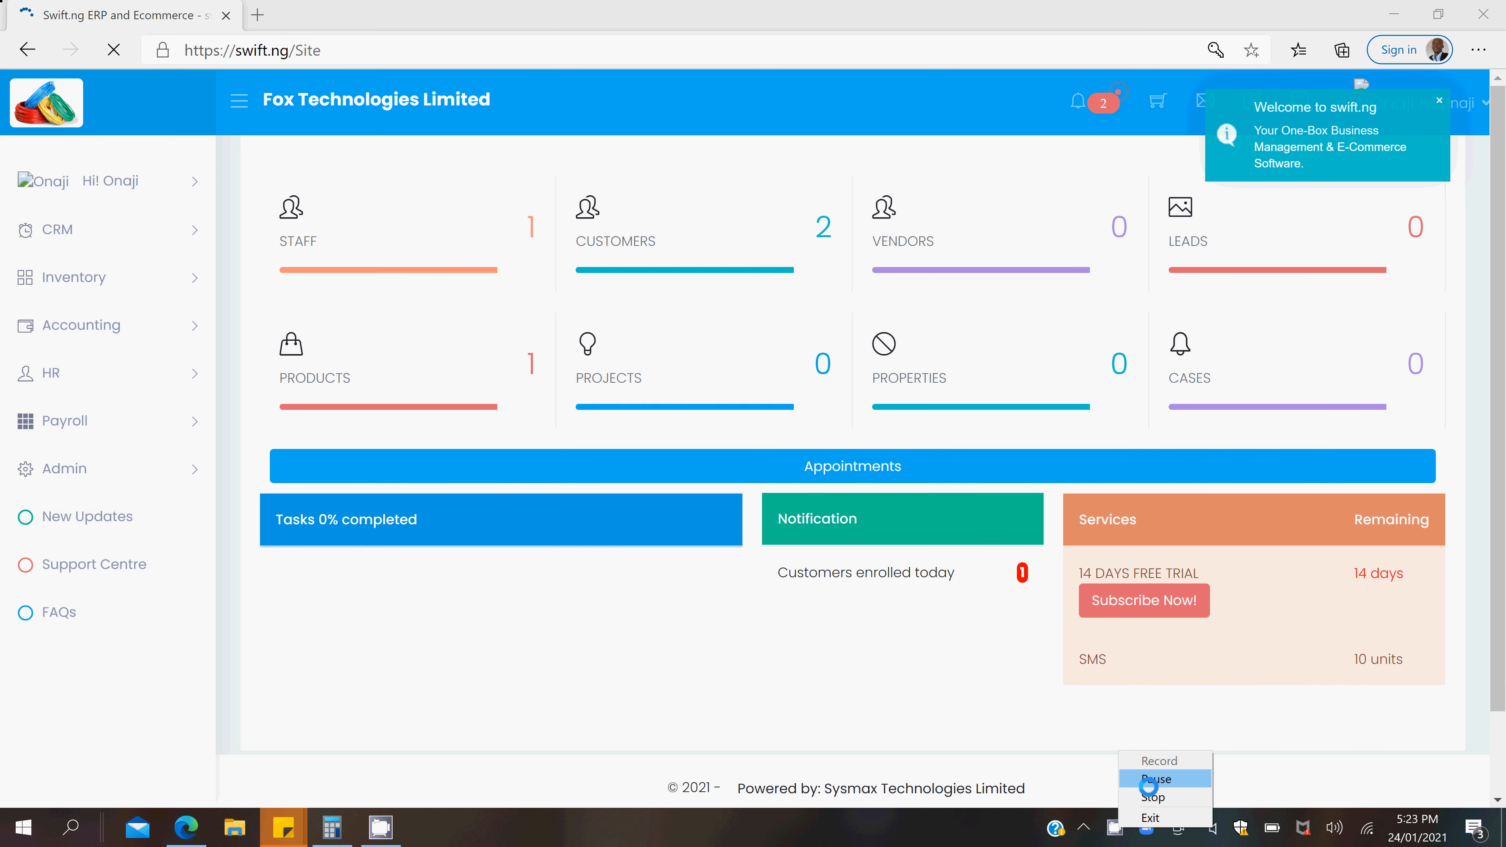
left_click(1139, 764)
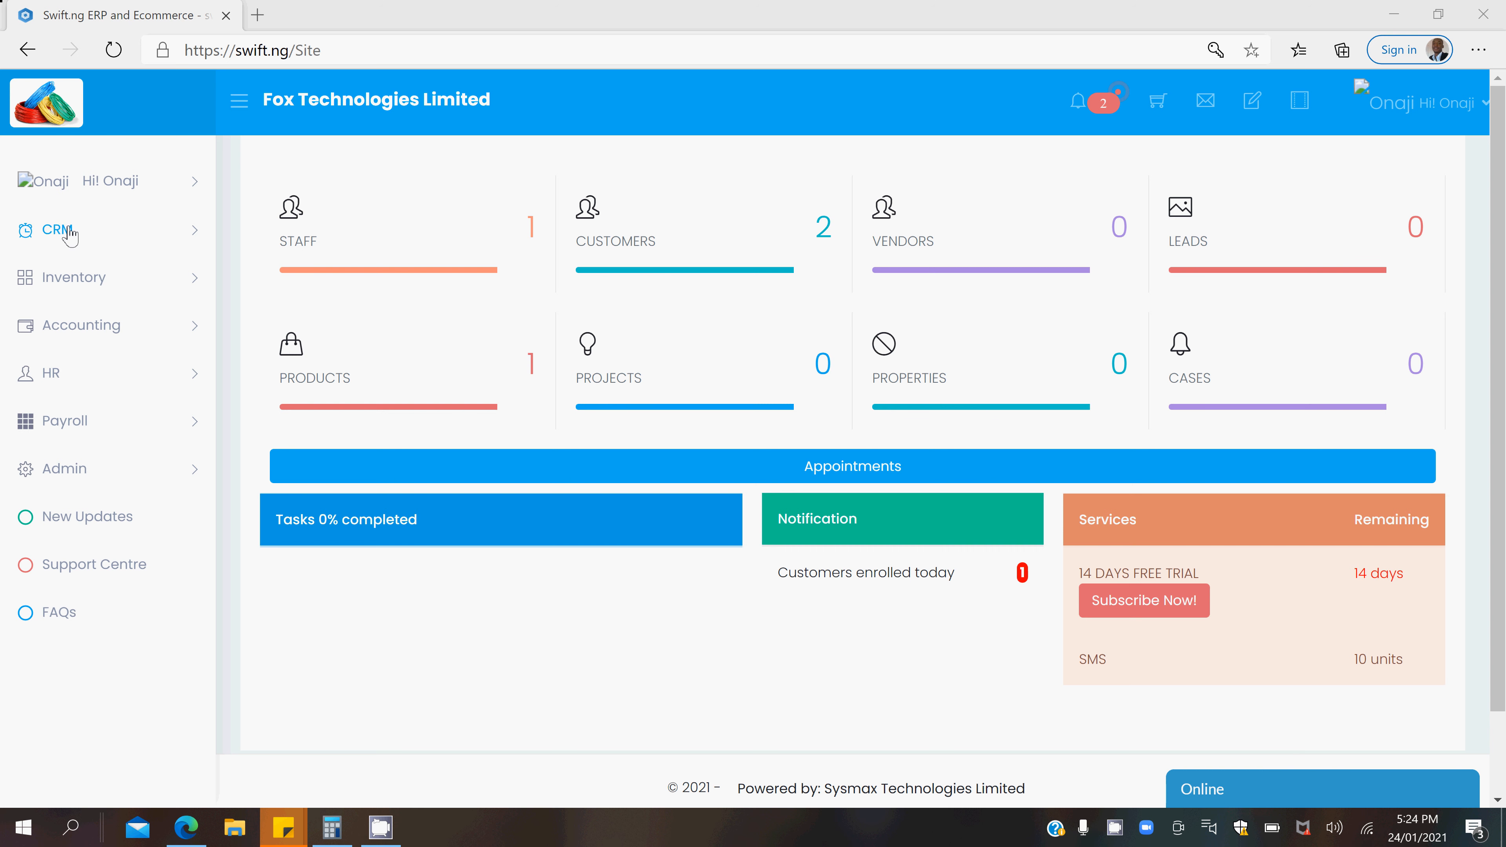
Step: Open the CRM customer list and search it for "pe"
left_click(68, 225)
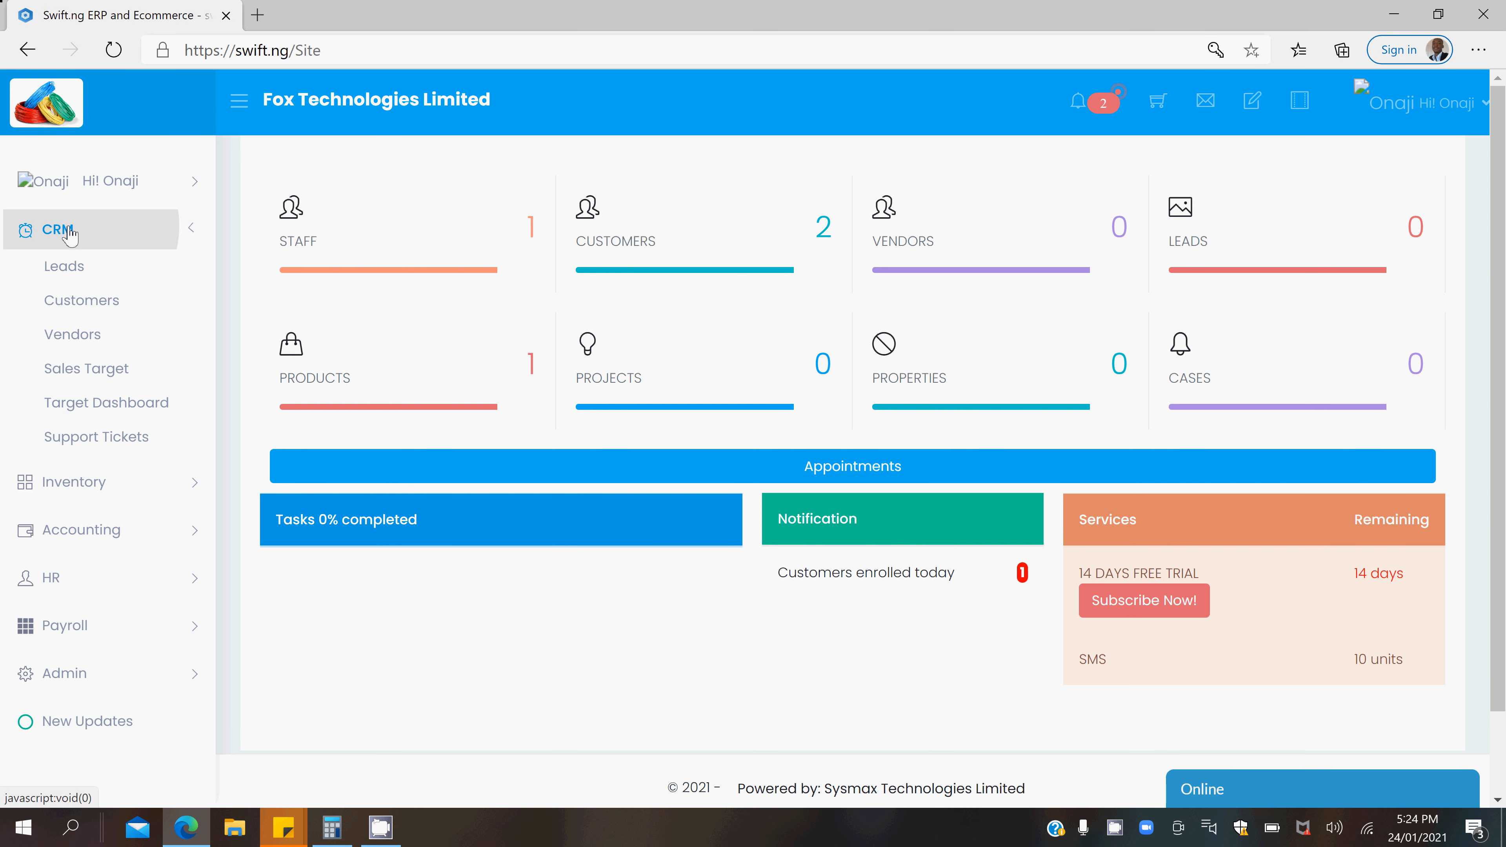
left_click(88, 302)
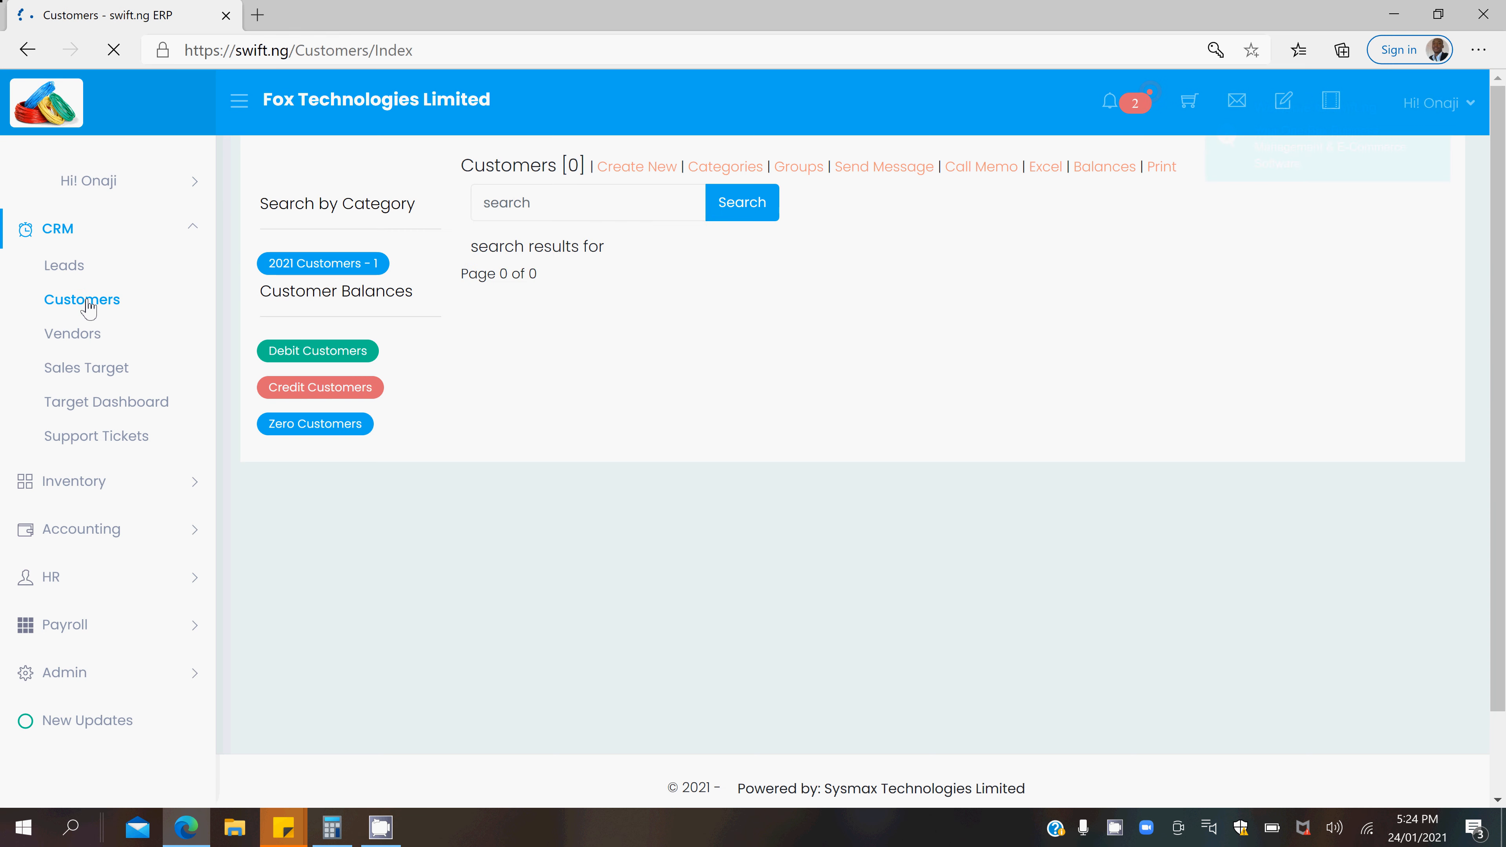
left_click(516, 204)
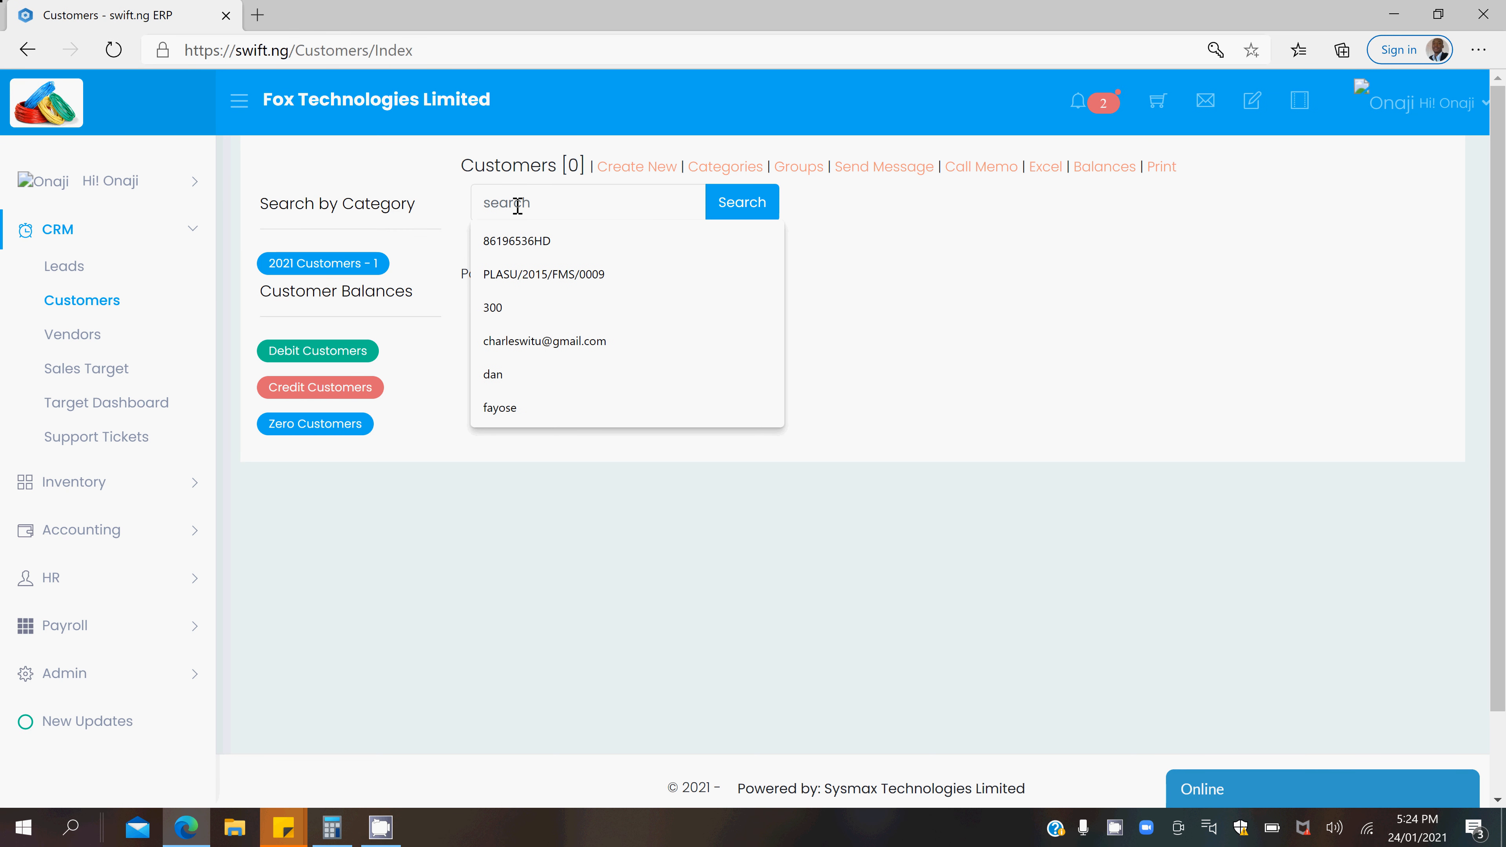
type("per")
key("Return")
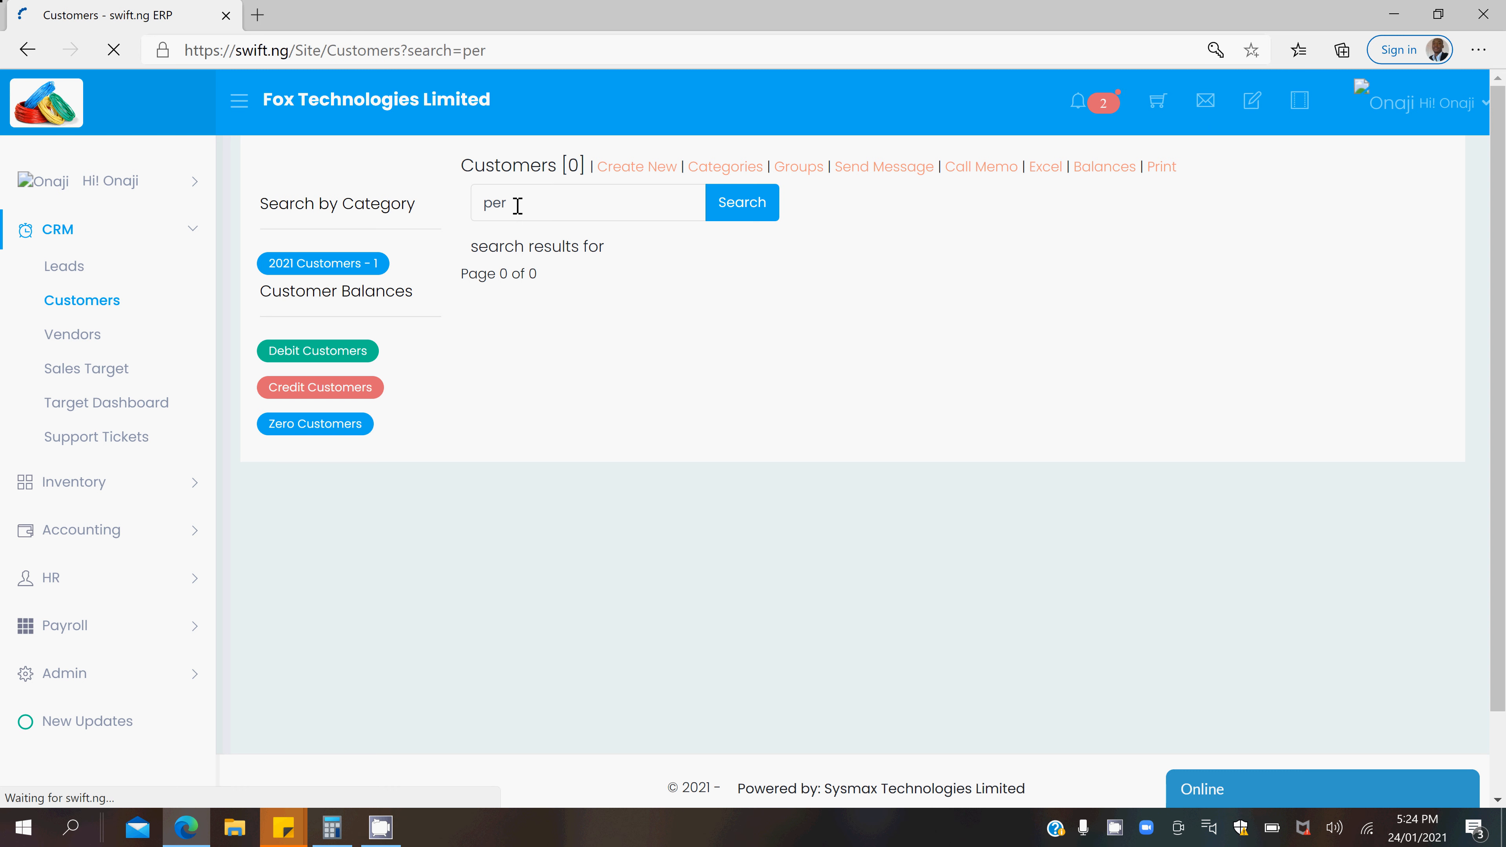
type("pe")
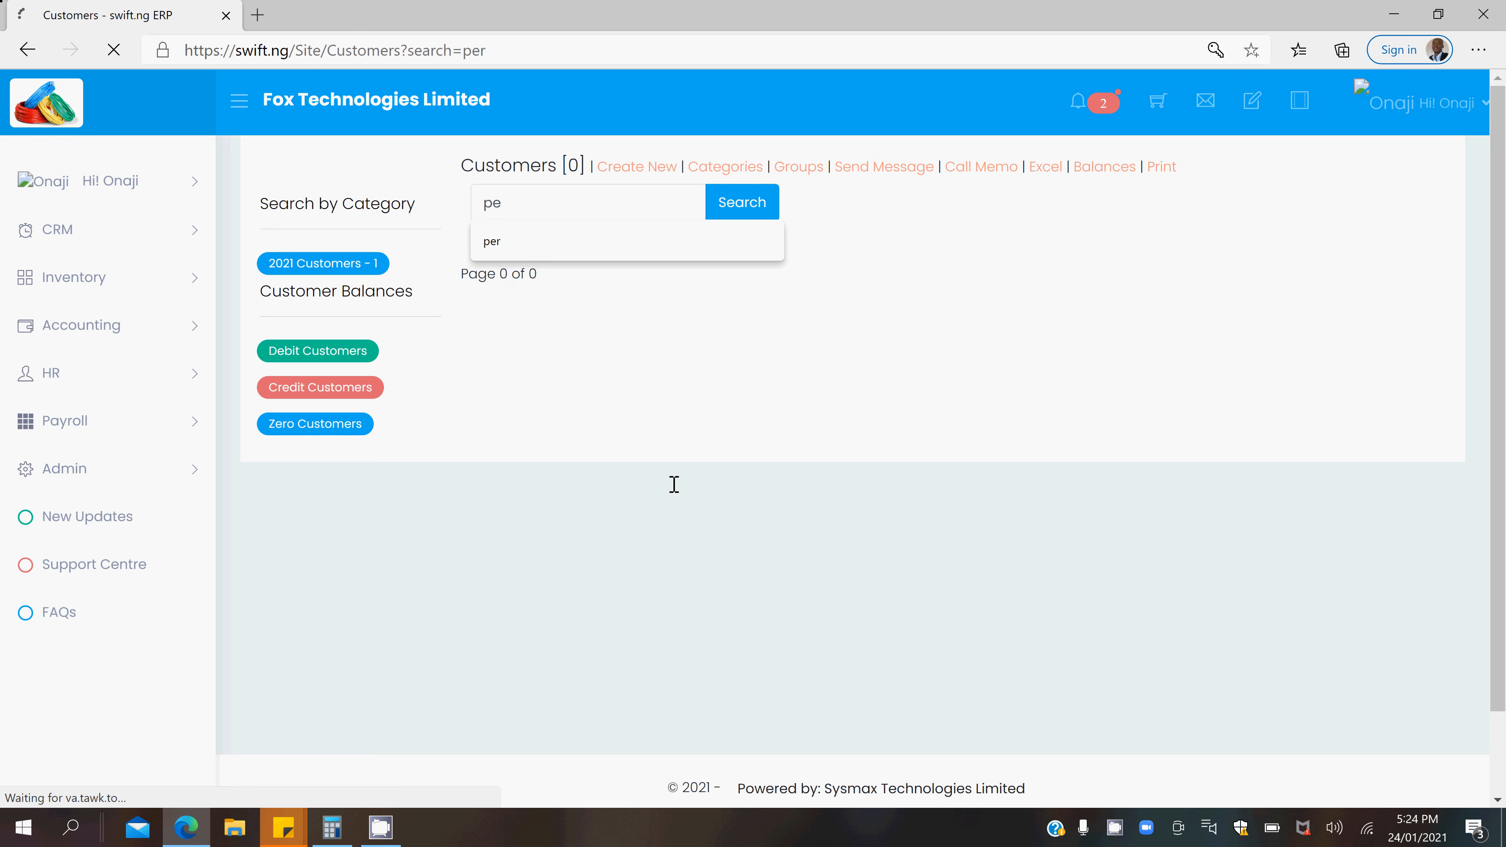
key("Return")
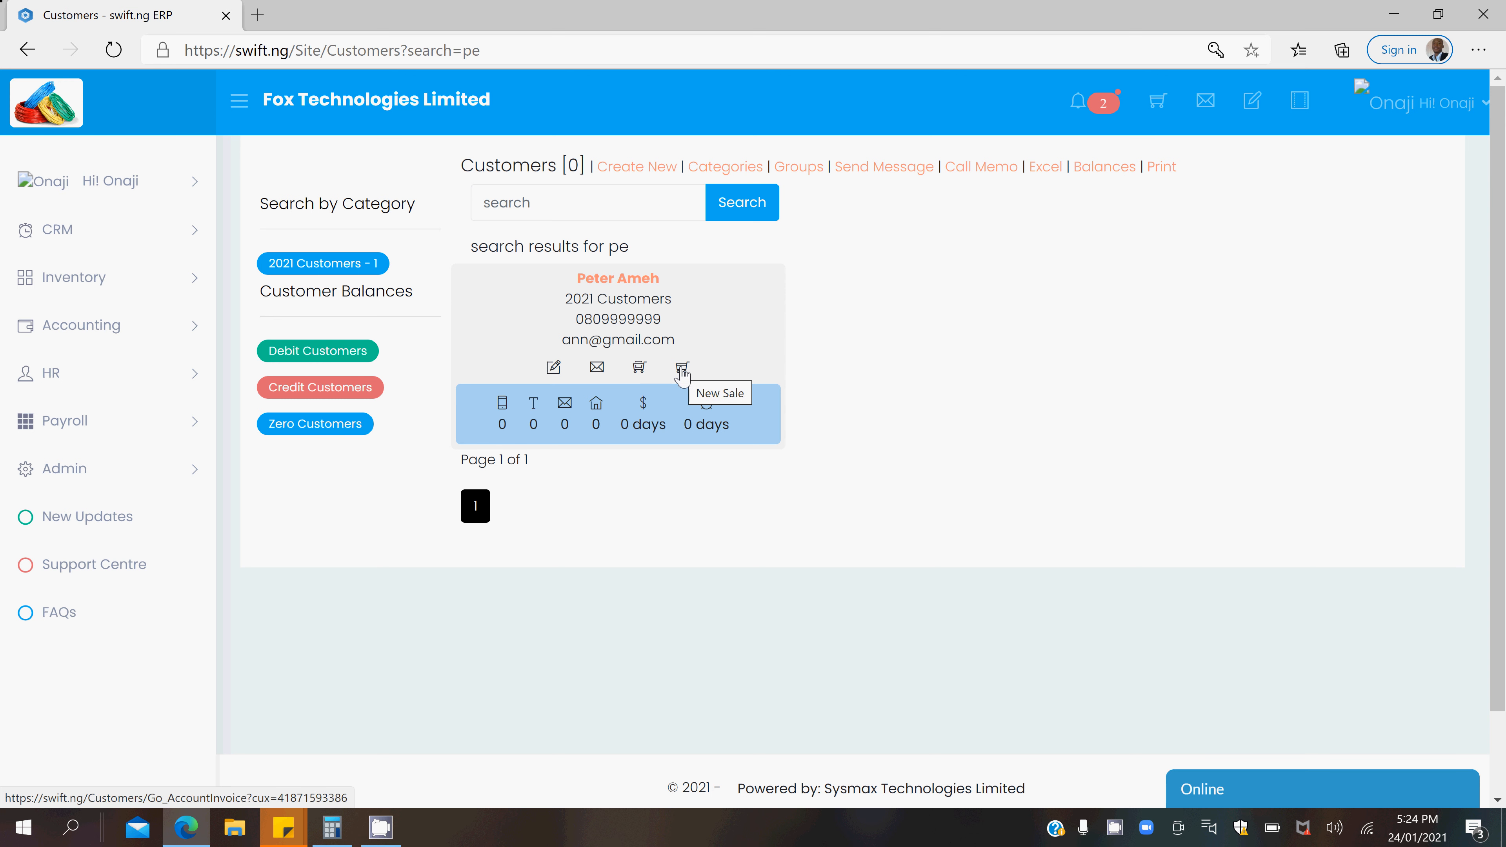
left_click(640, 369)
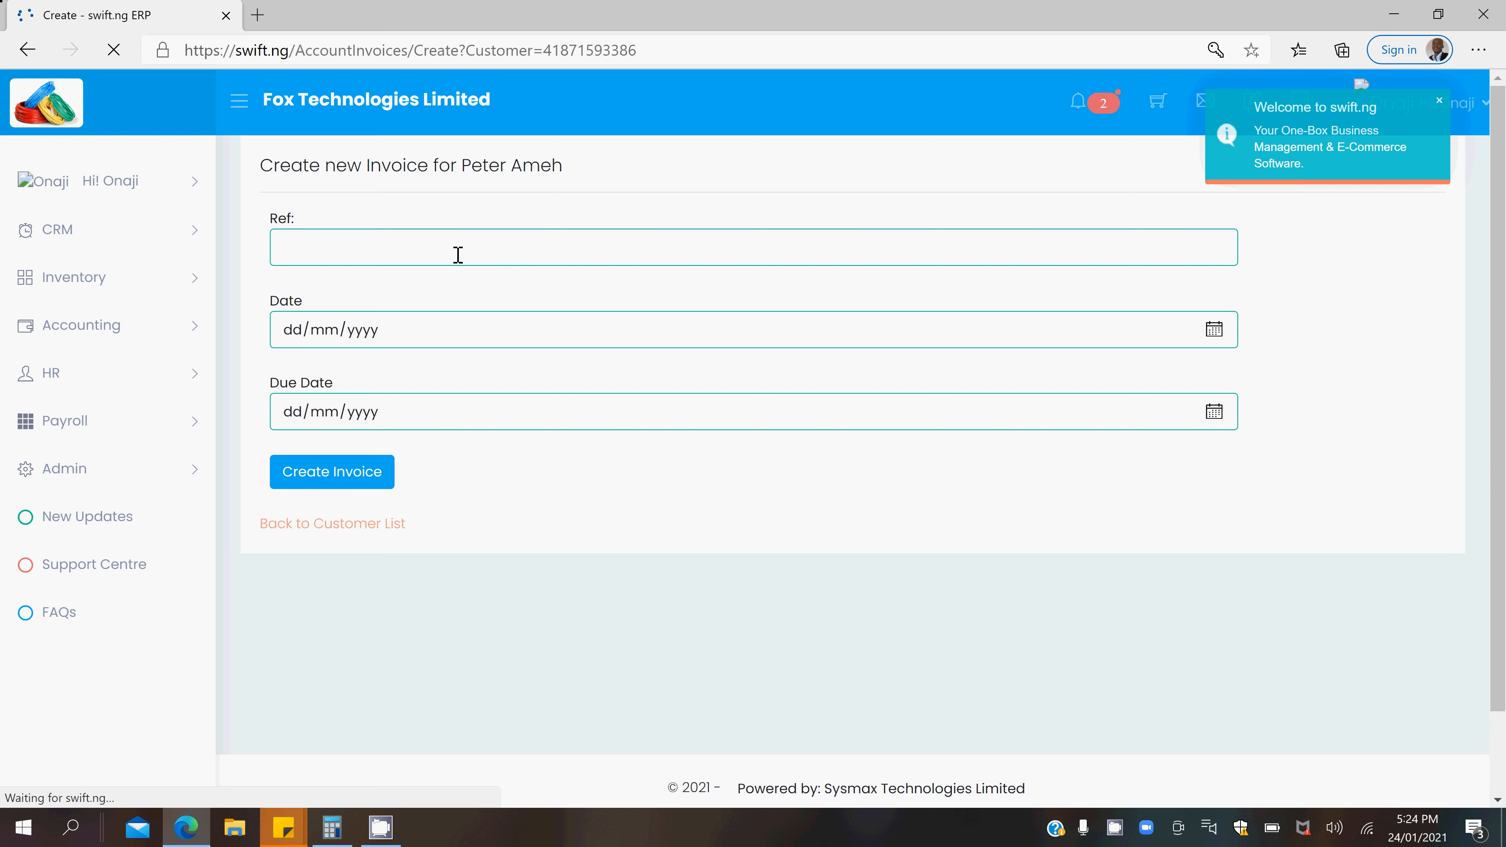
left_click(467, 326)
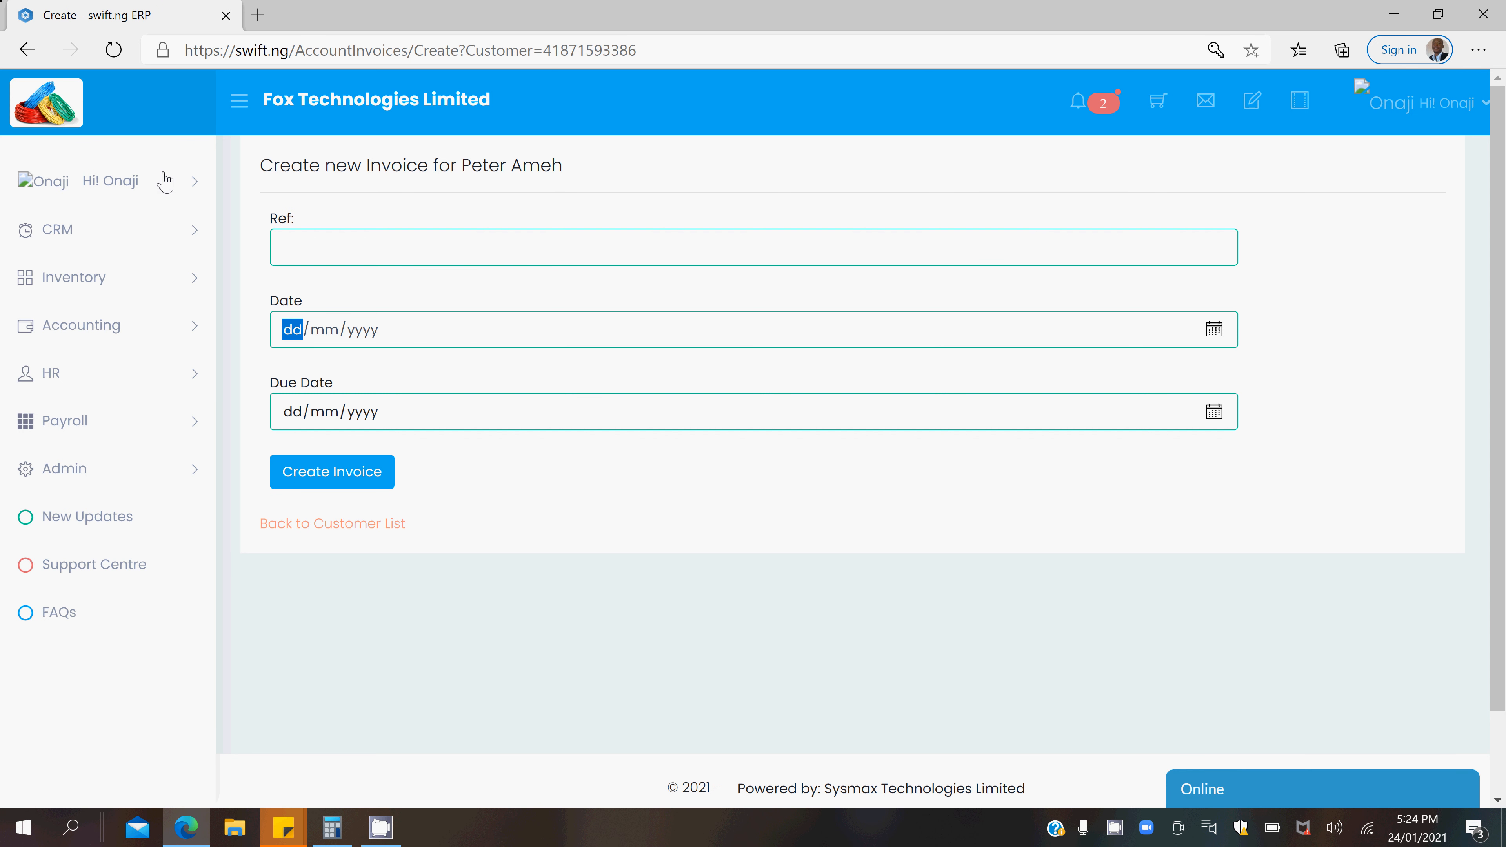
left_click(28, 51)
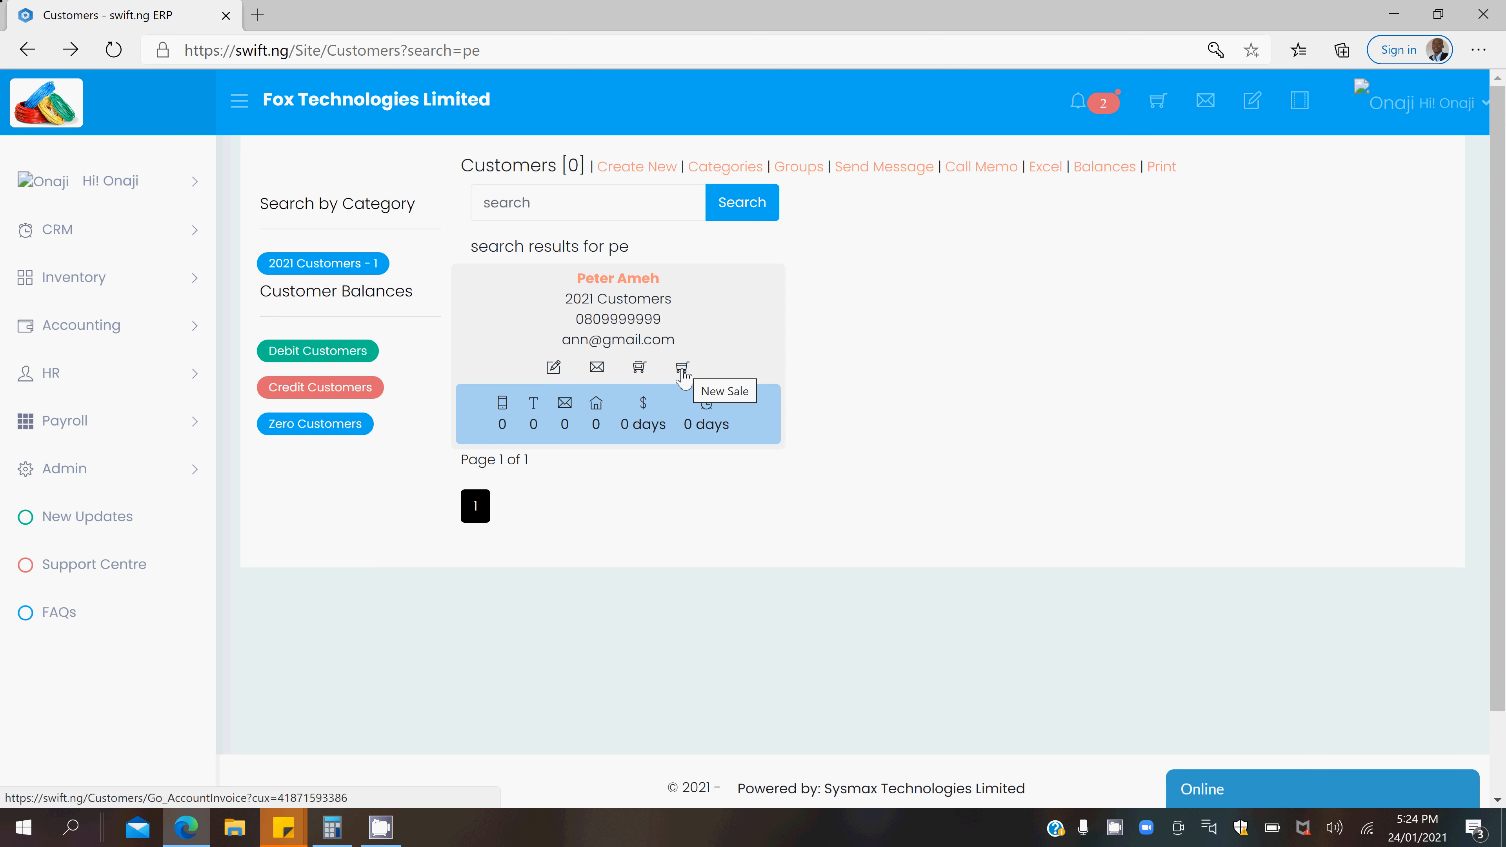
Step: Start a new sale for the found customer and add one HP LaserJet P1102 to the cart
left_click(683, 369)
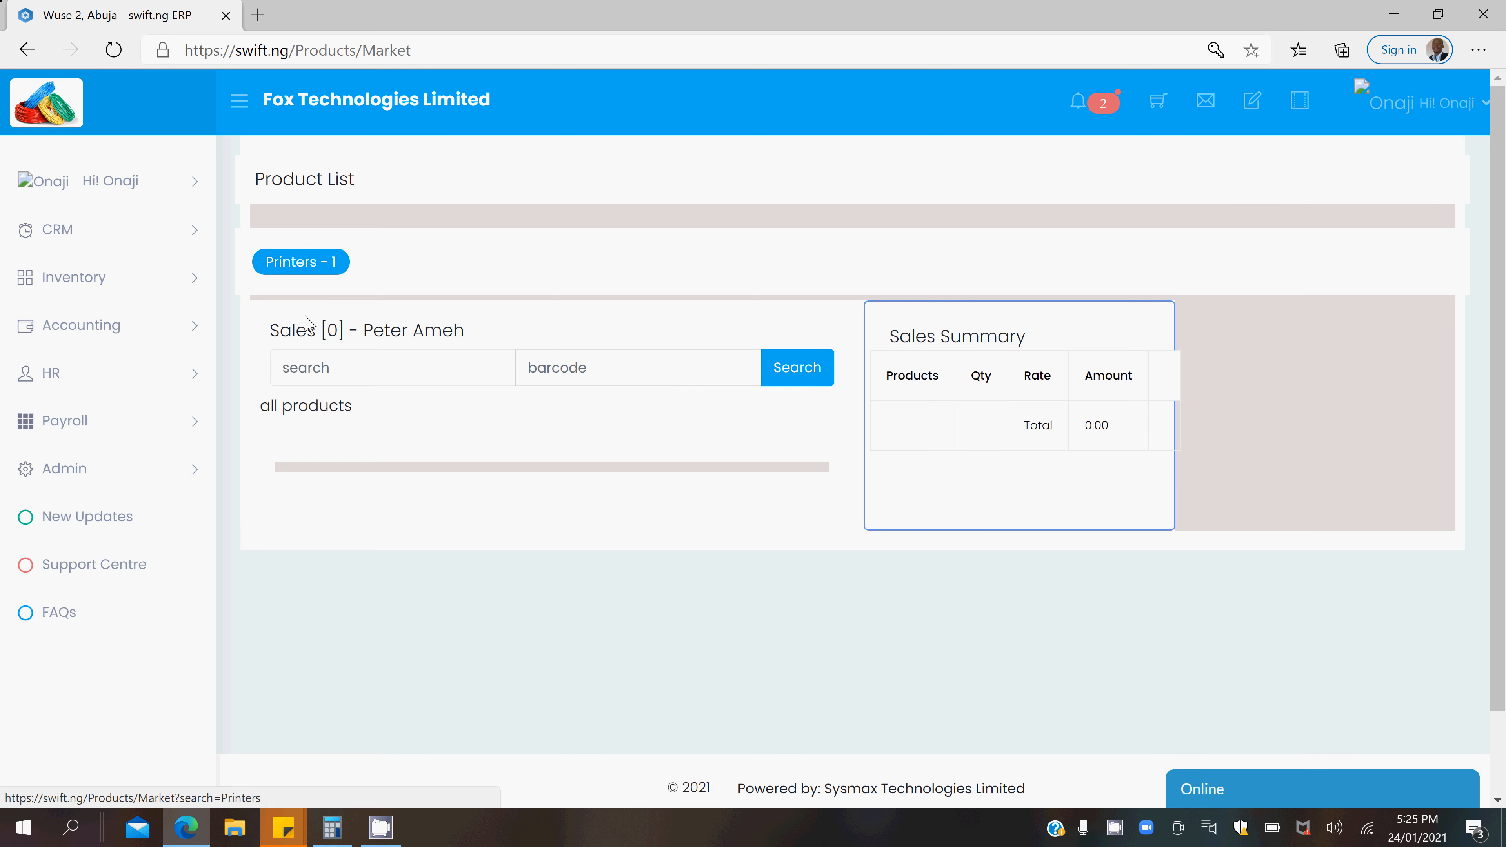
left_click(325, 373)
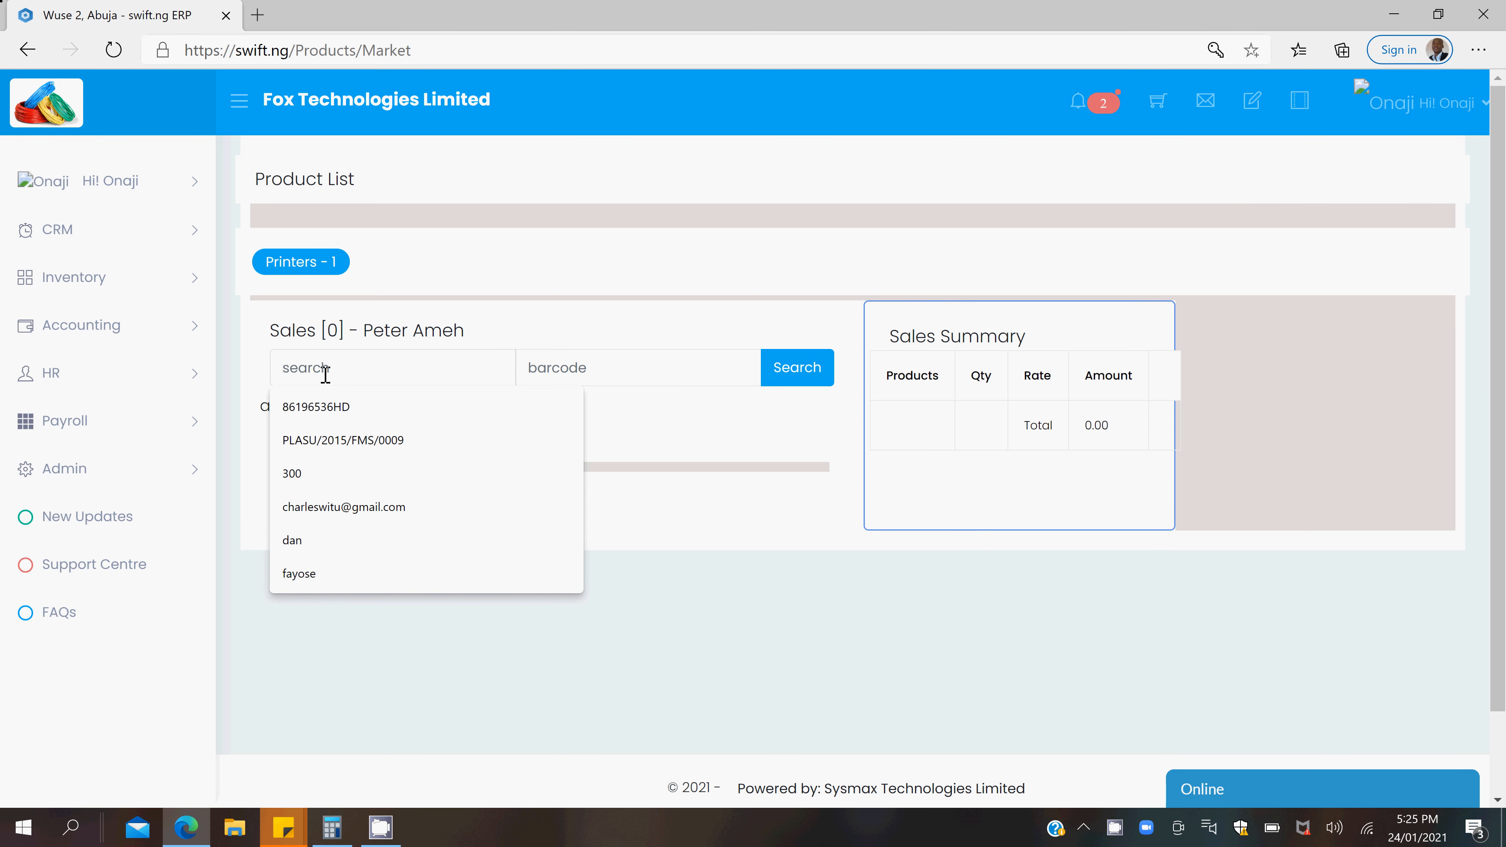
type("hp")
key("Return")
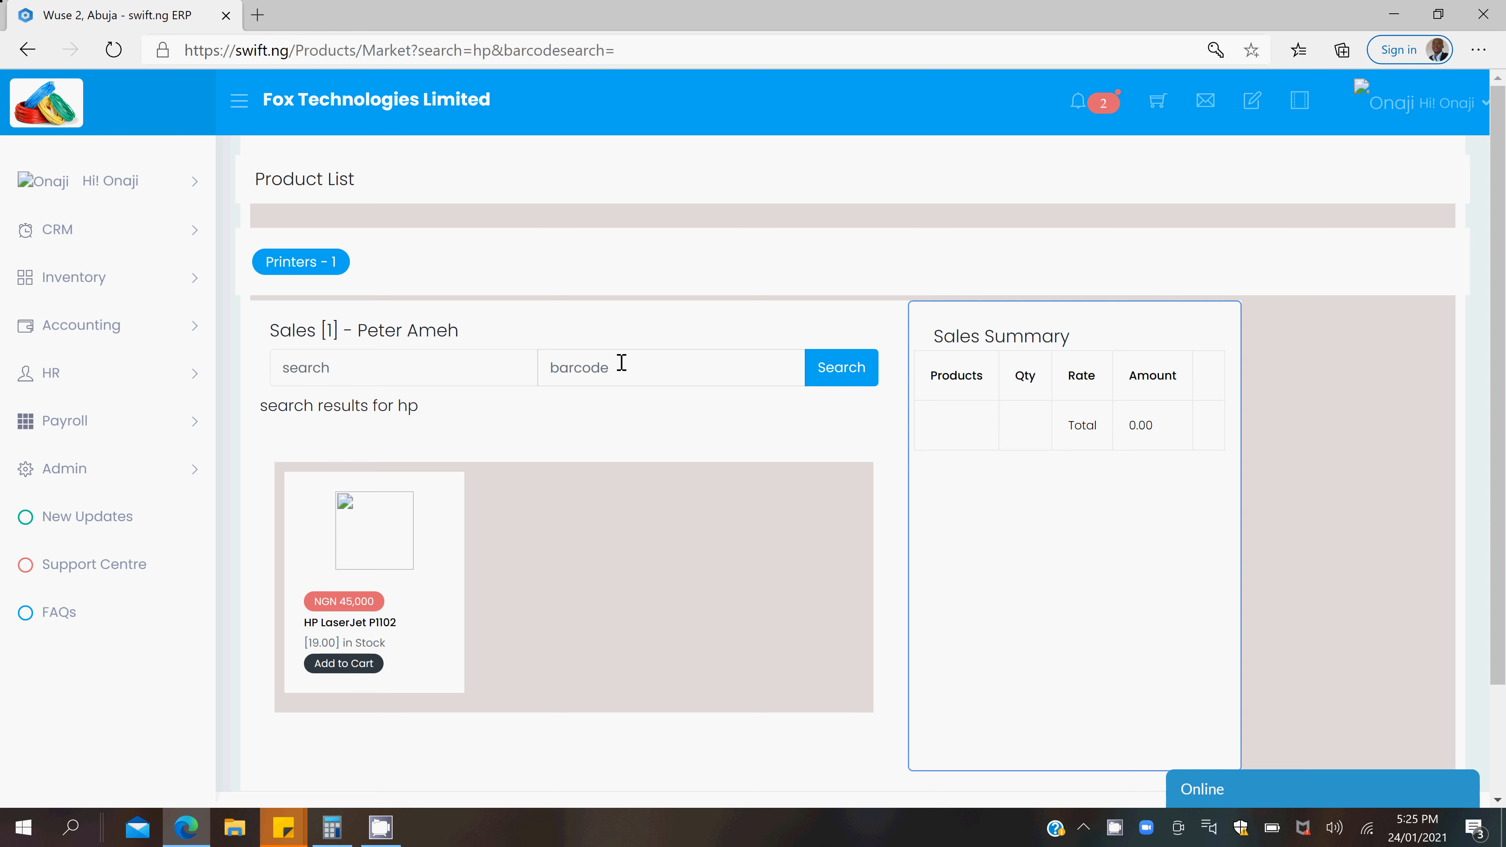
left_click(294, 271)
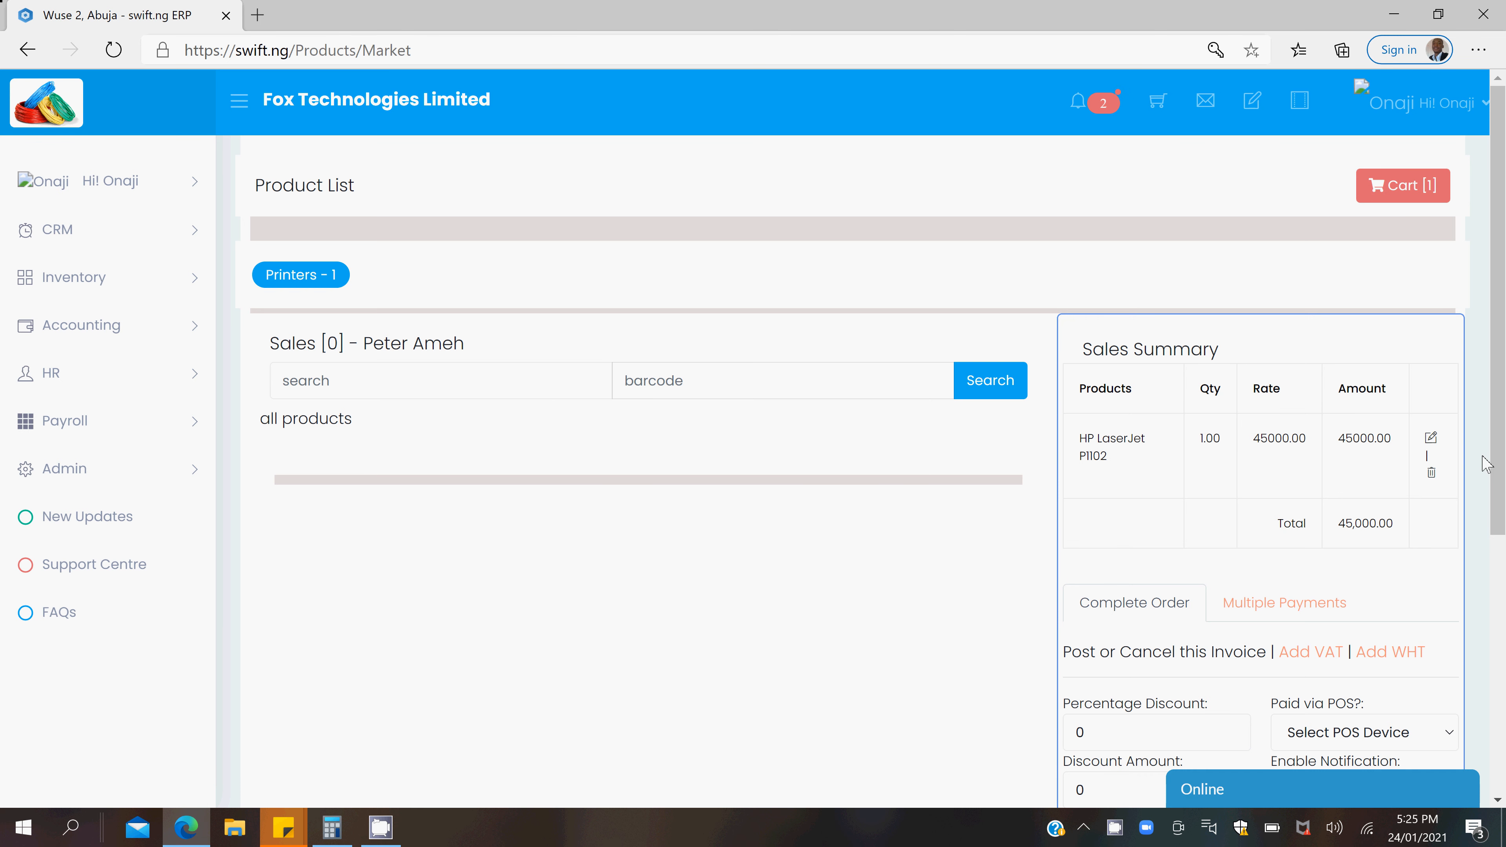
Step: Apply a discount amount of 1000 to the order in the sales summary
scroll(1484, 561, "down", 2)
scroll(1483, 560, "down", 3)
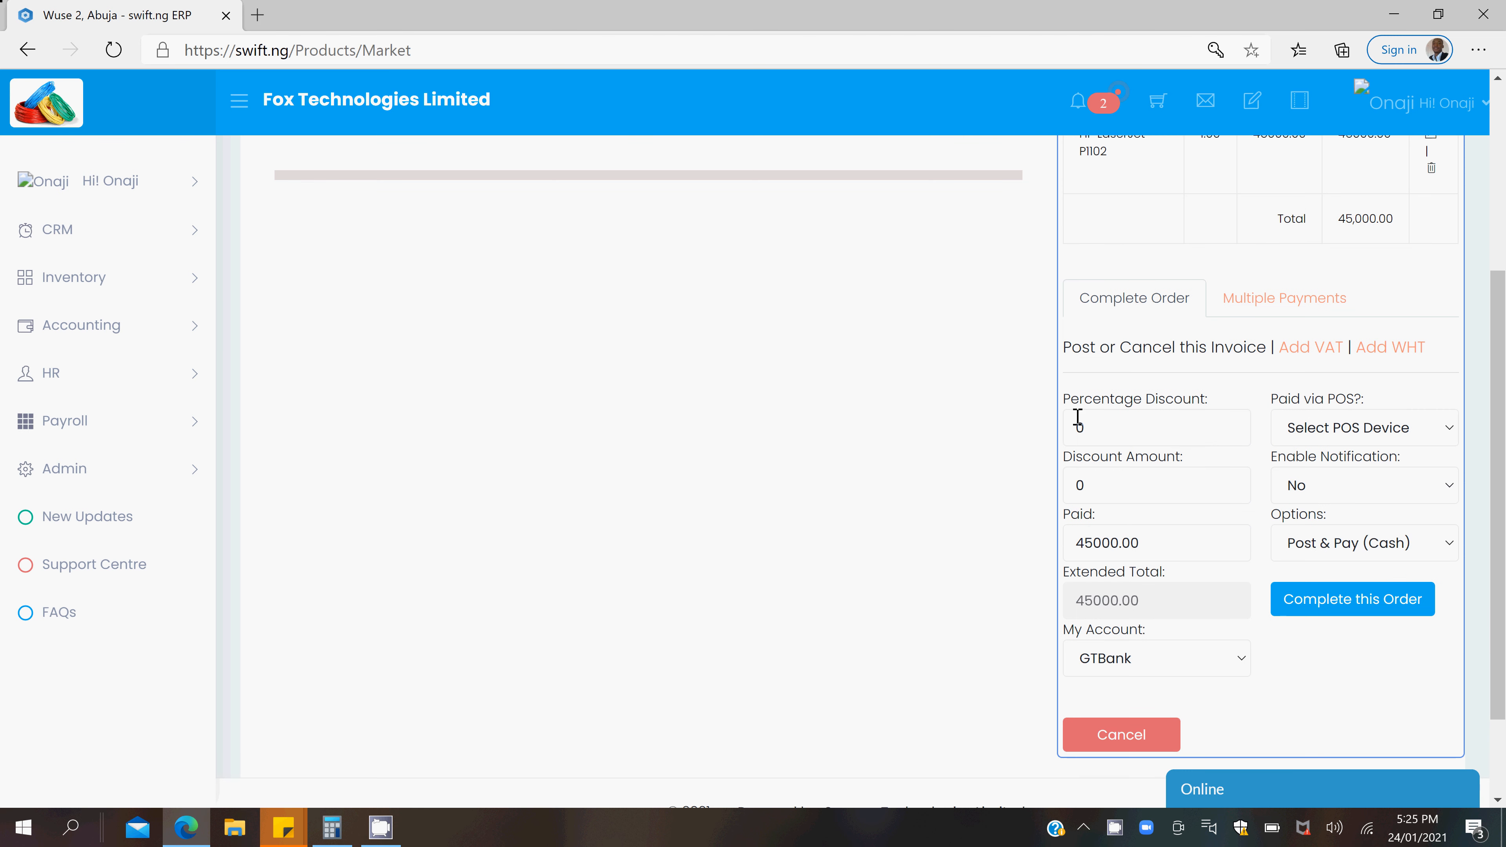
left_click(1076, 429)
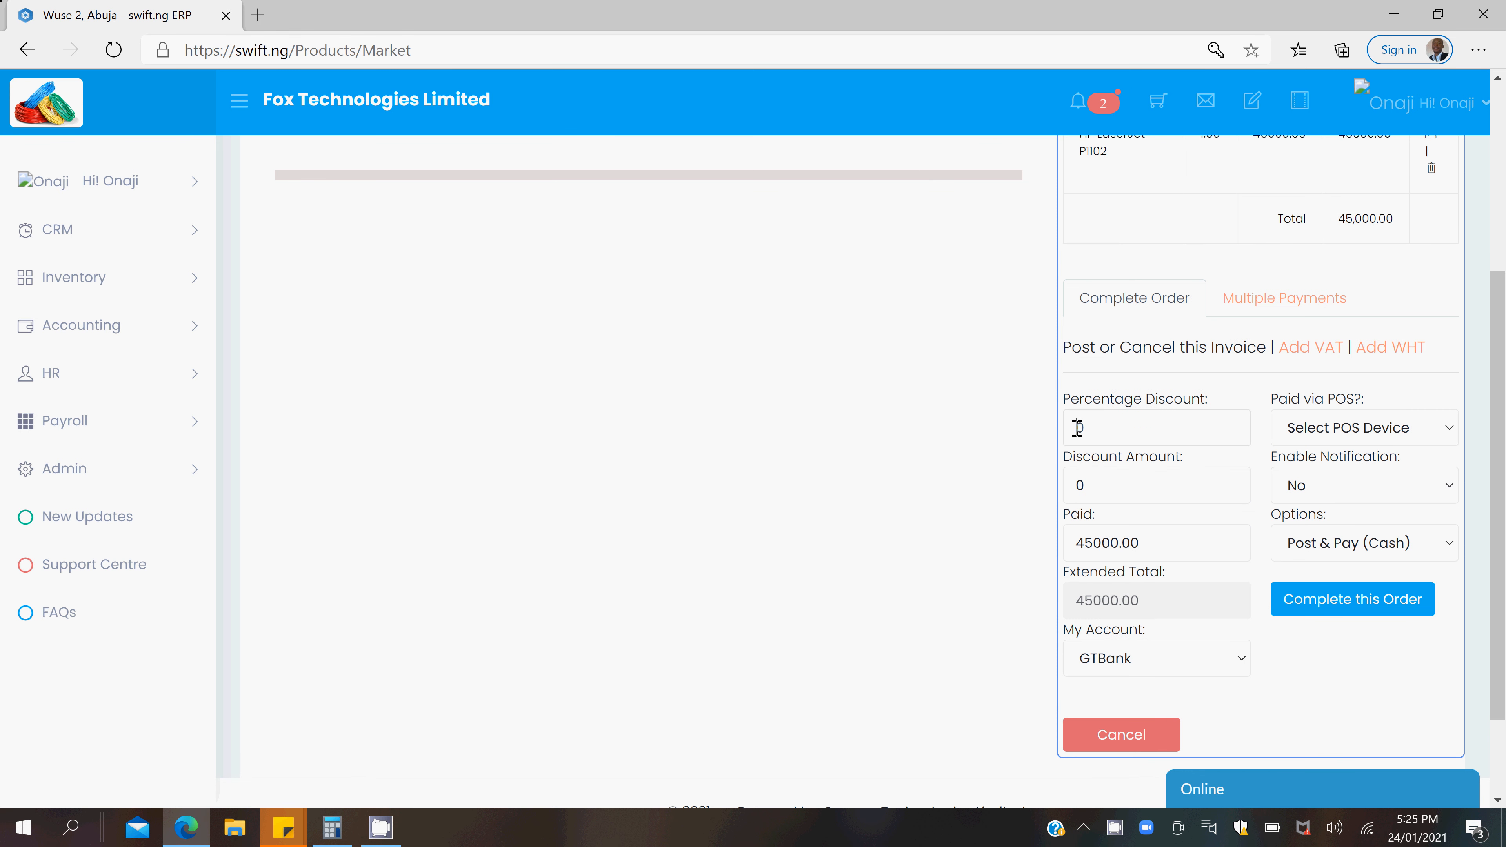
left_click(1073, 489)
type("1000")
double_click(1073, 541)
left_click(1214, 537)
Step: Examine the order's notification choices and its posting and payment options, keeping Post & Pay (Cash)
left_click(1329, 498)
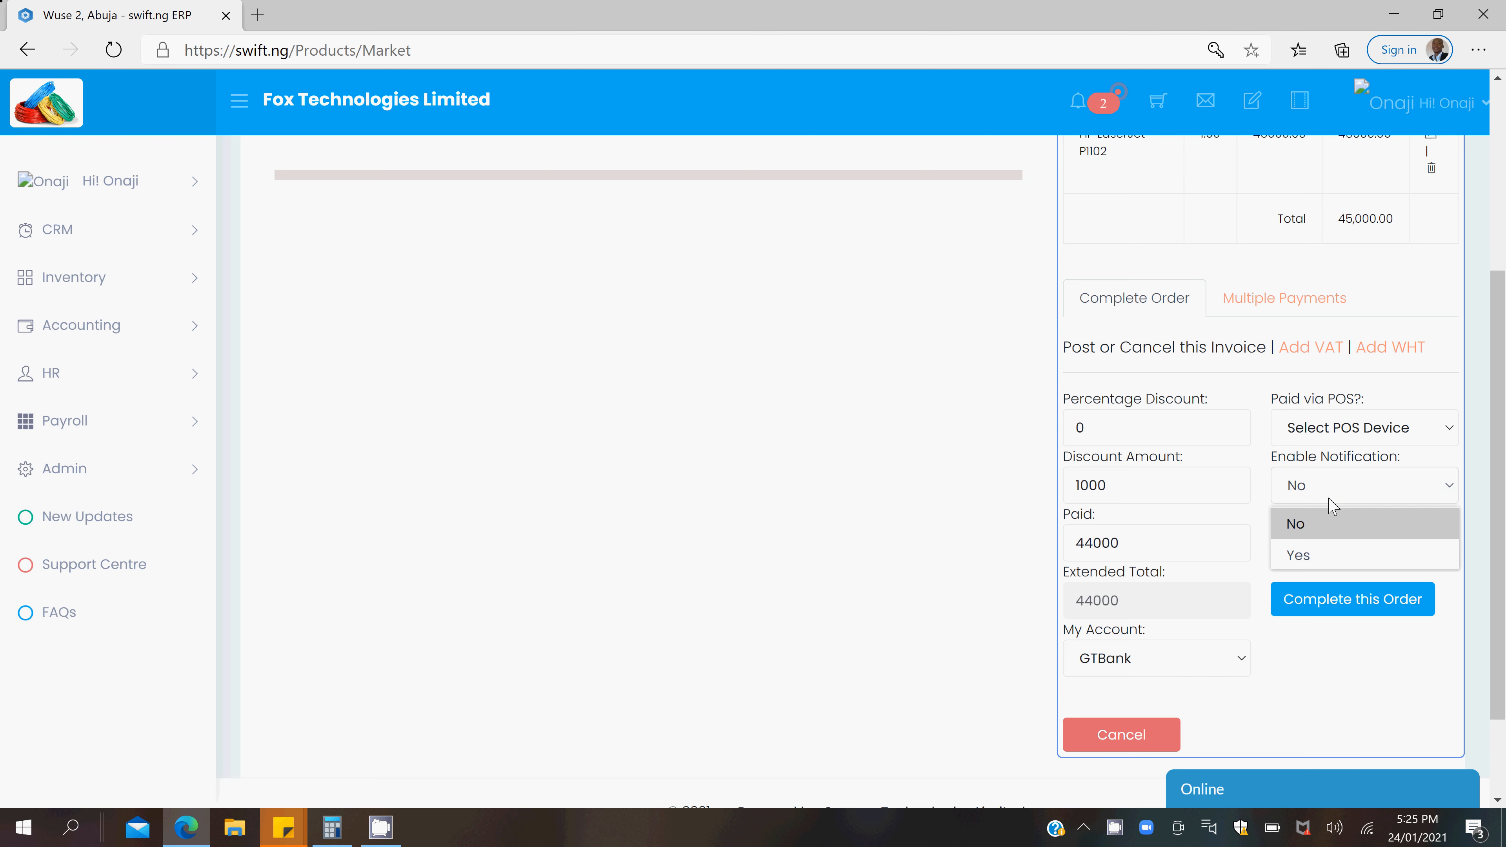
left_click(1269, 499)
left_click(1310, 549)
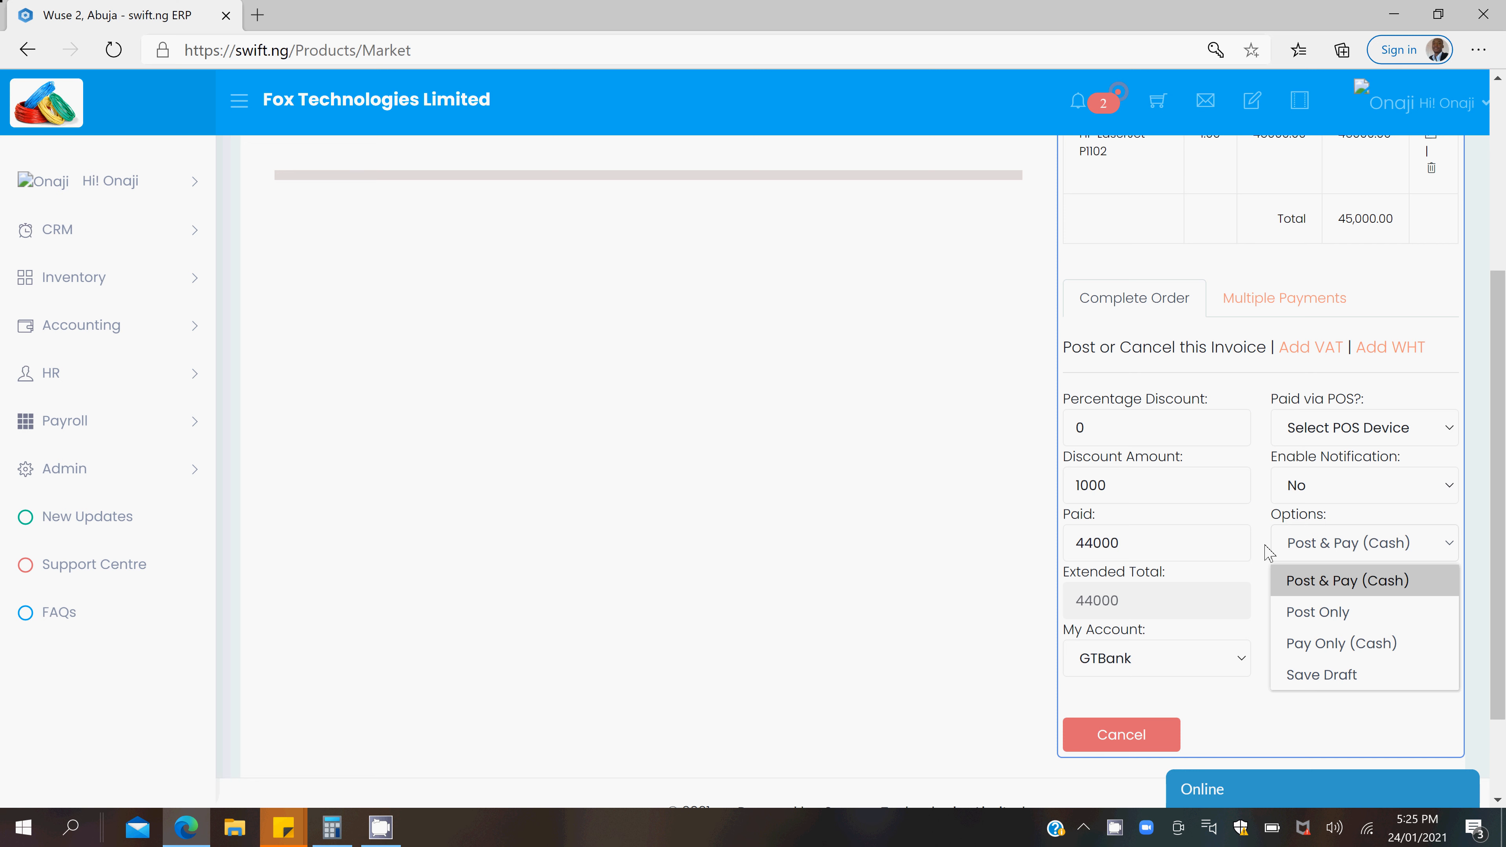
left_click(1304, 587)
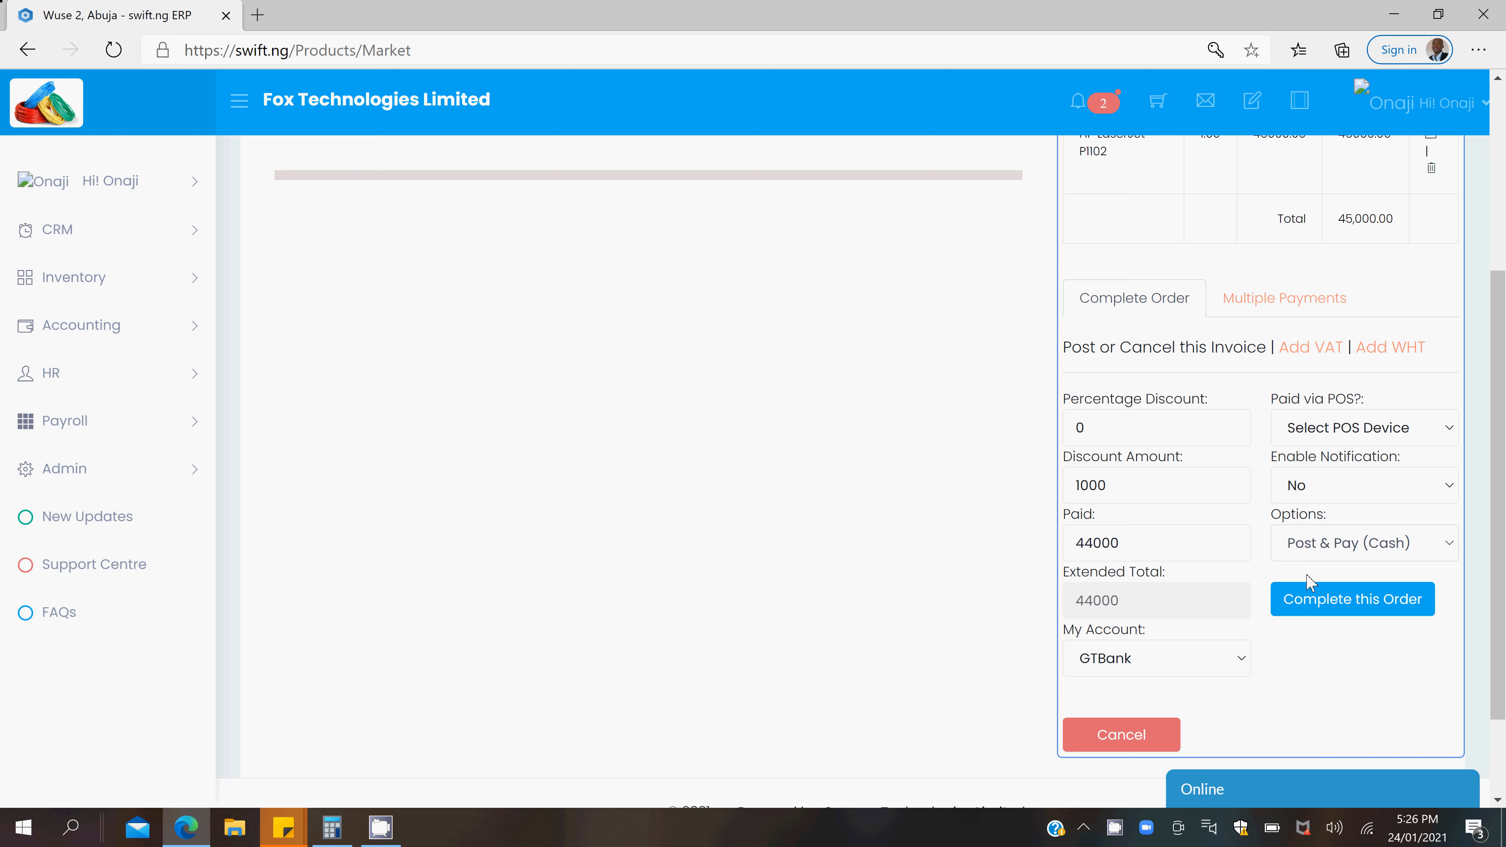
left_click(1311, 542)
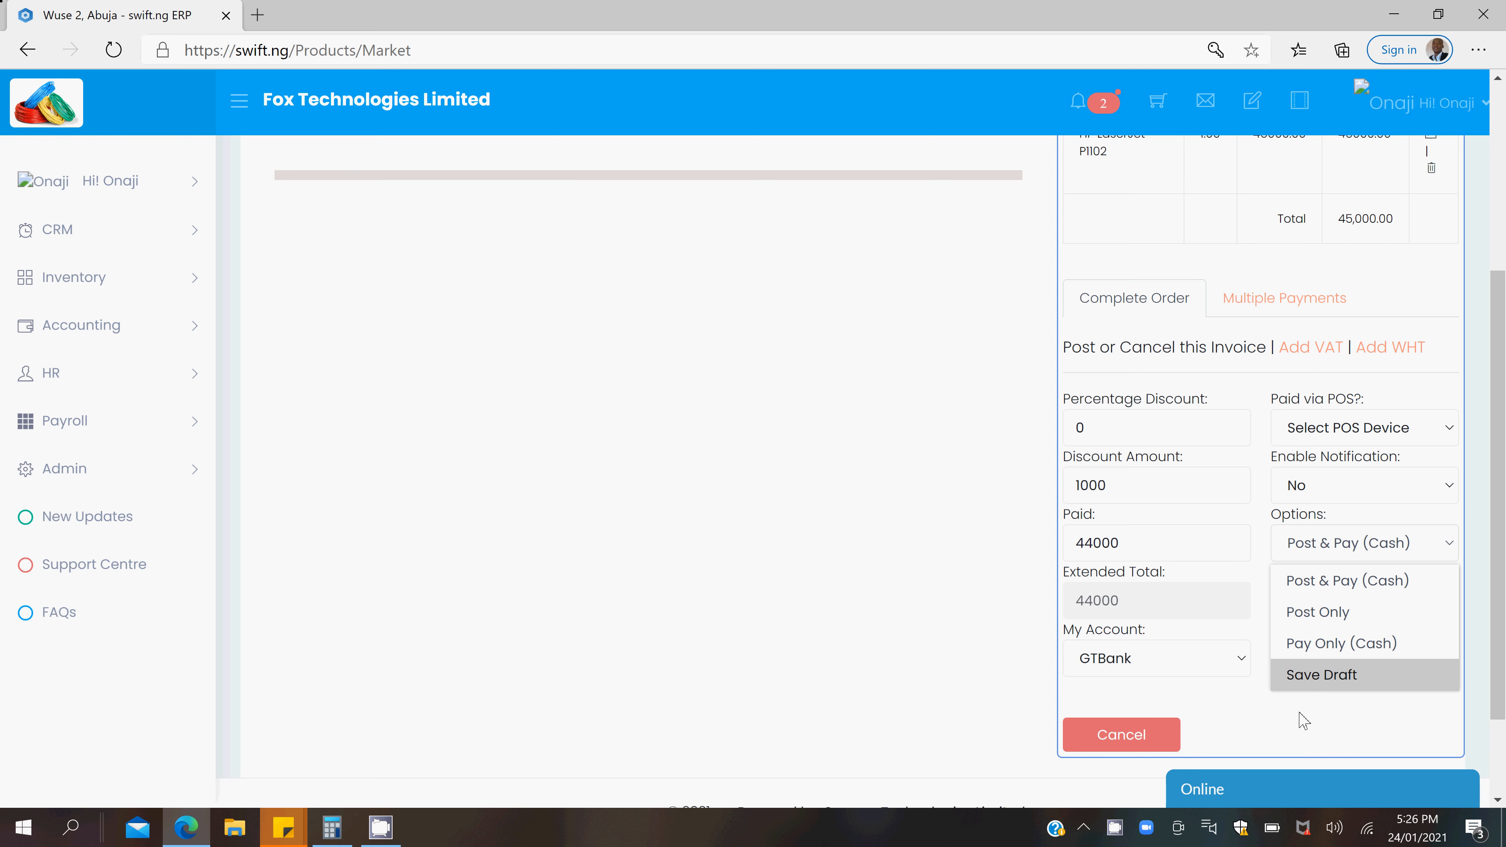
left_click(1258, 707)
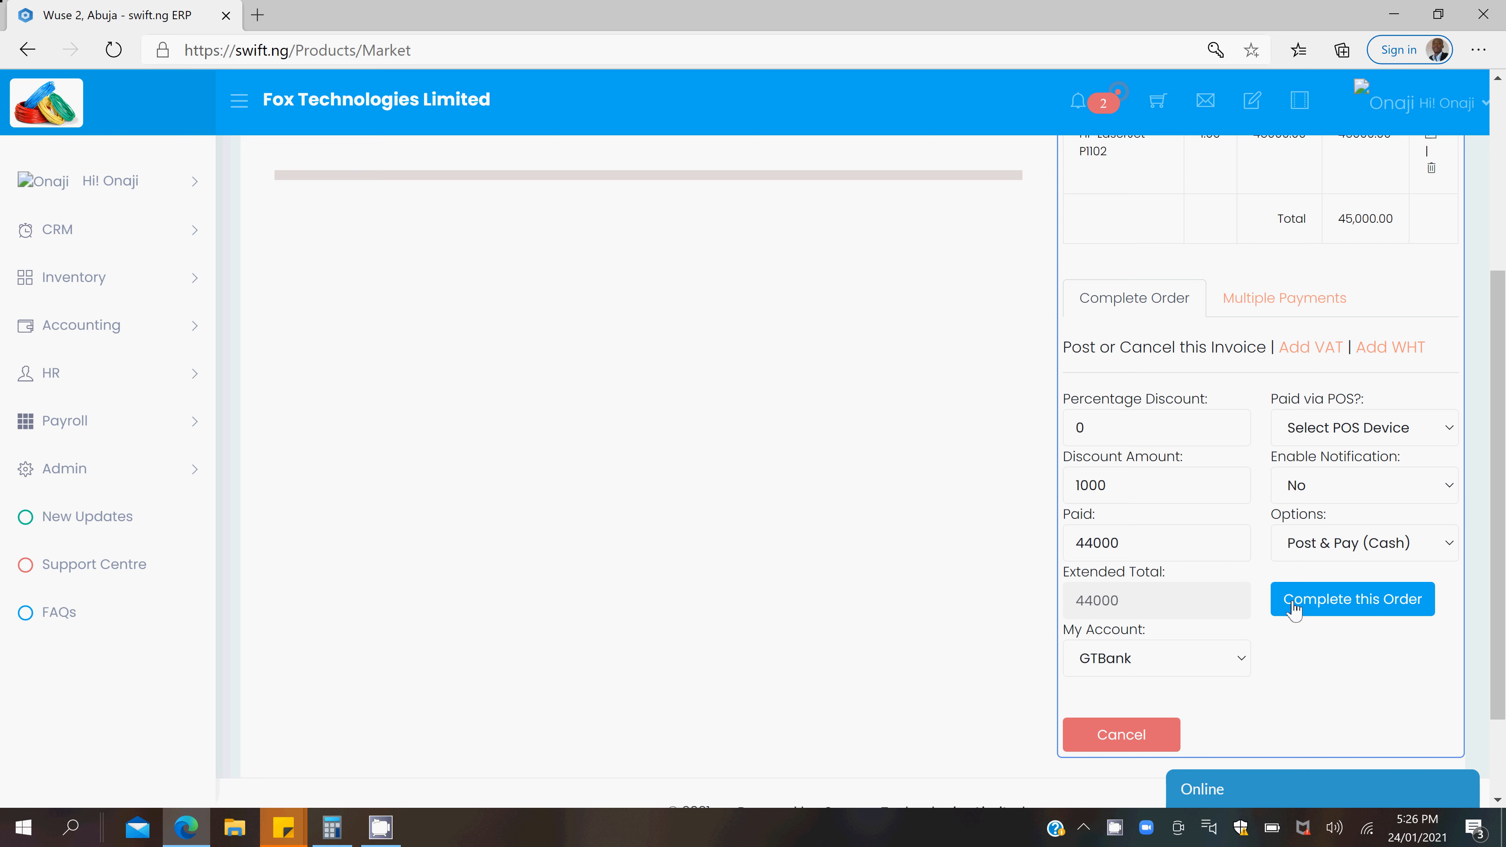
Step: Complete the order with the Post & Pay (Cash) option and confirm the action
left_click(1291, 555)
left_click(1291, 555)
left_click(1322, 601)
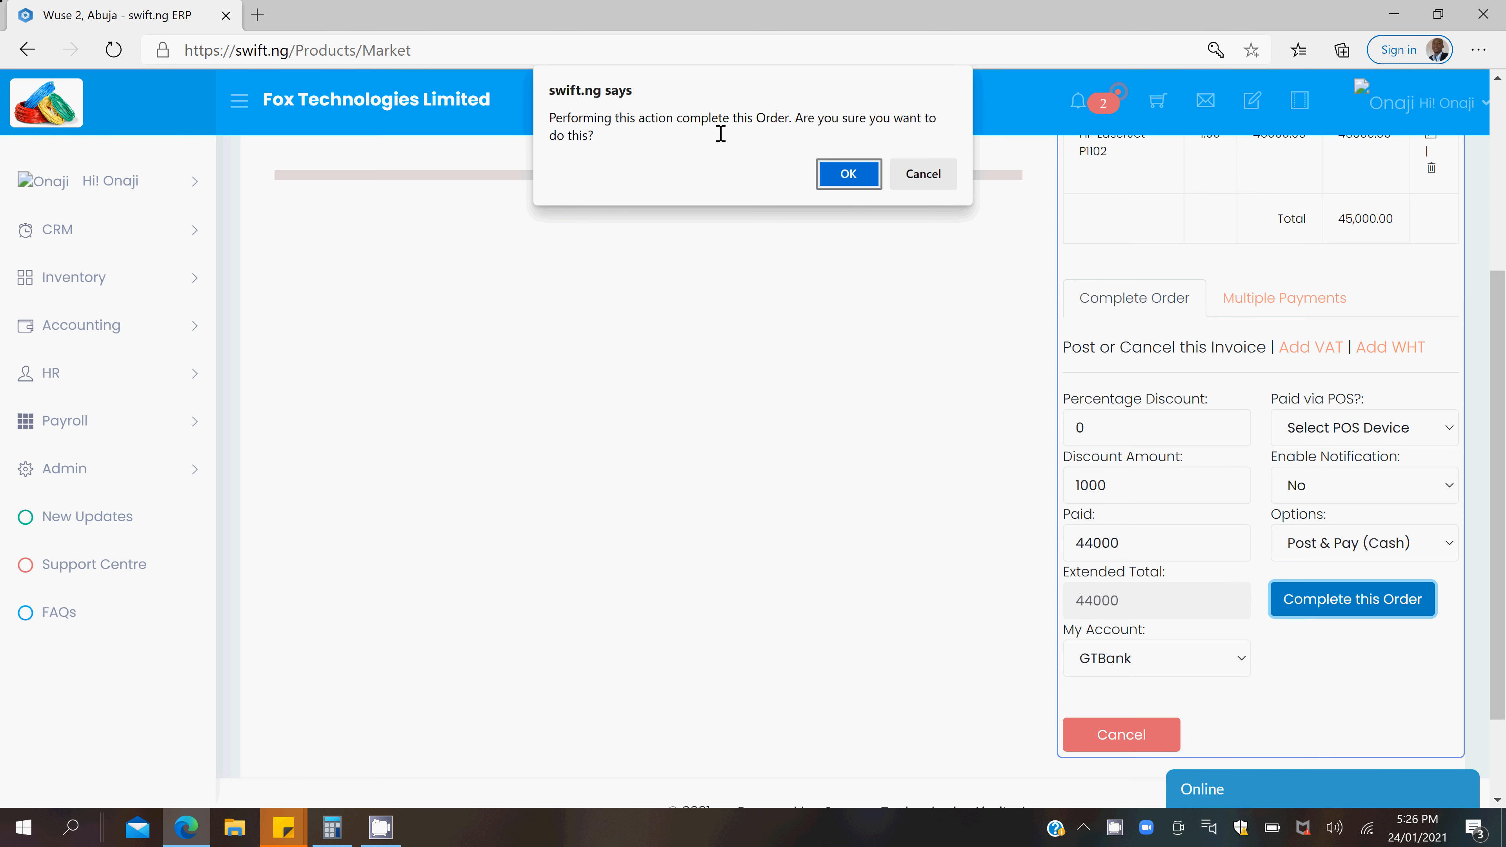
left_click(833, 175)
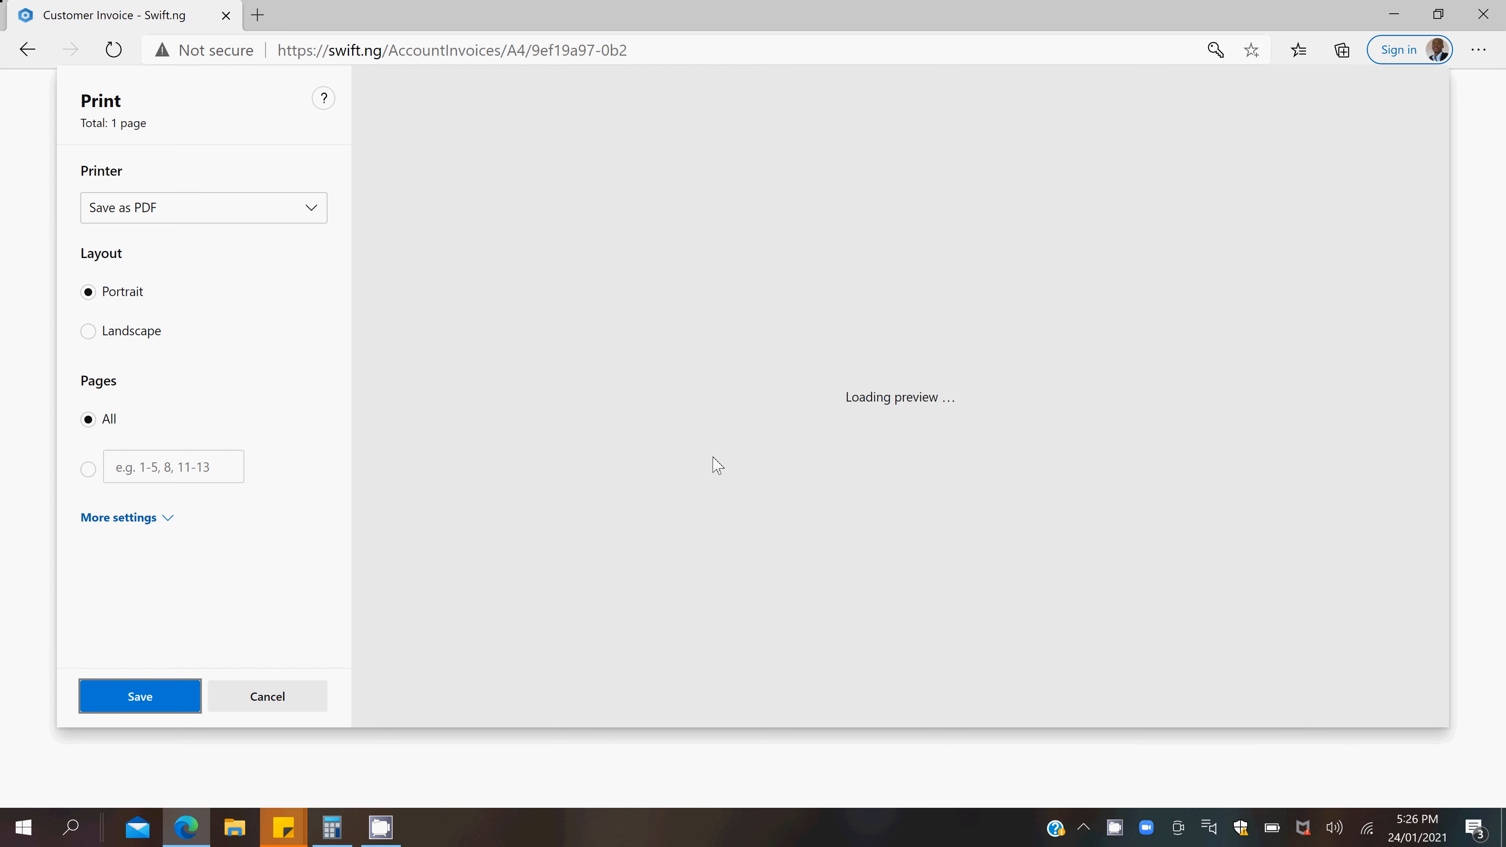
Step: Dismiss the print dialog and review the closing notes on the customer invoice
left_click(270, 697)
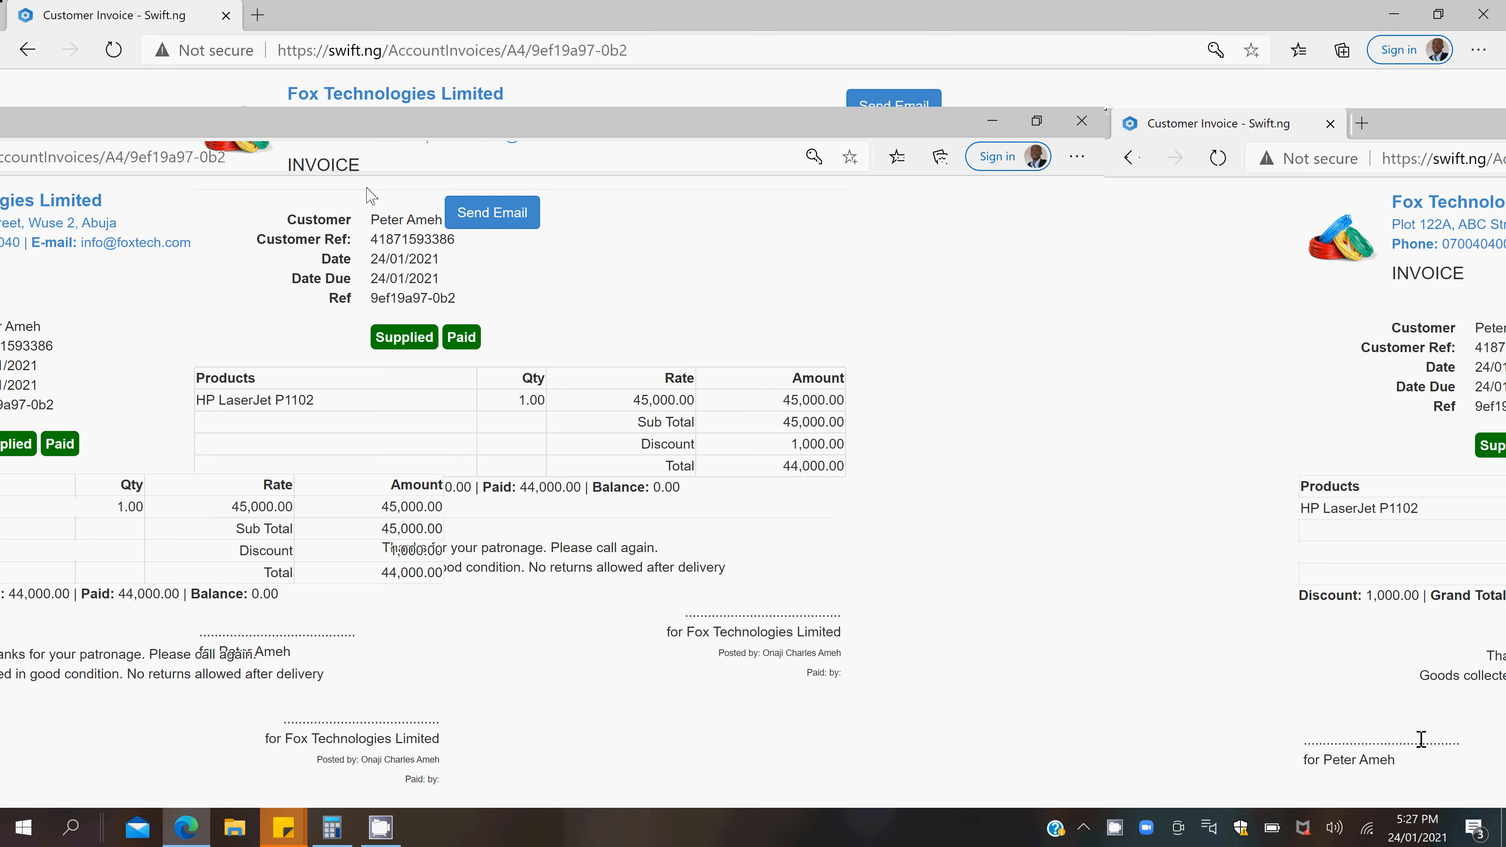
left_click_drag(387, 552, 610, 598)
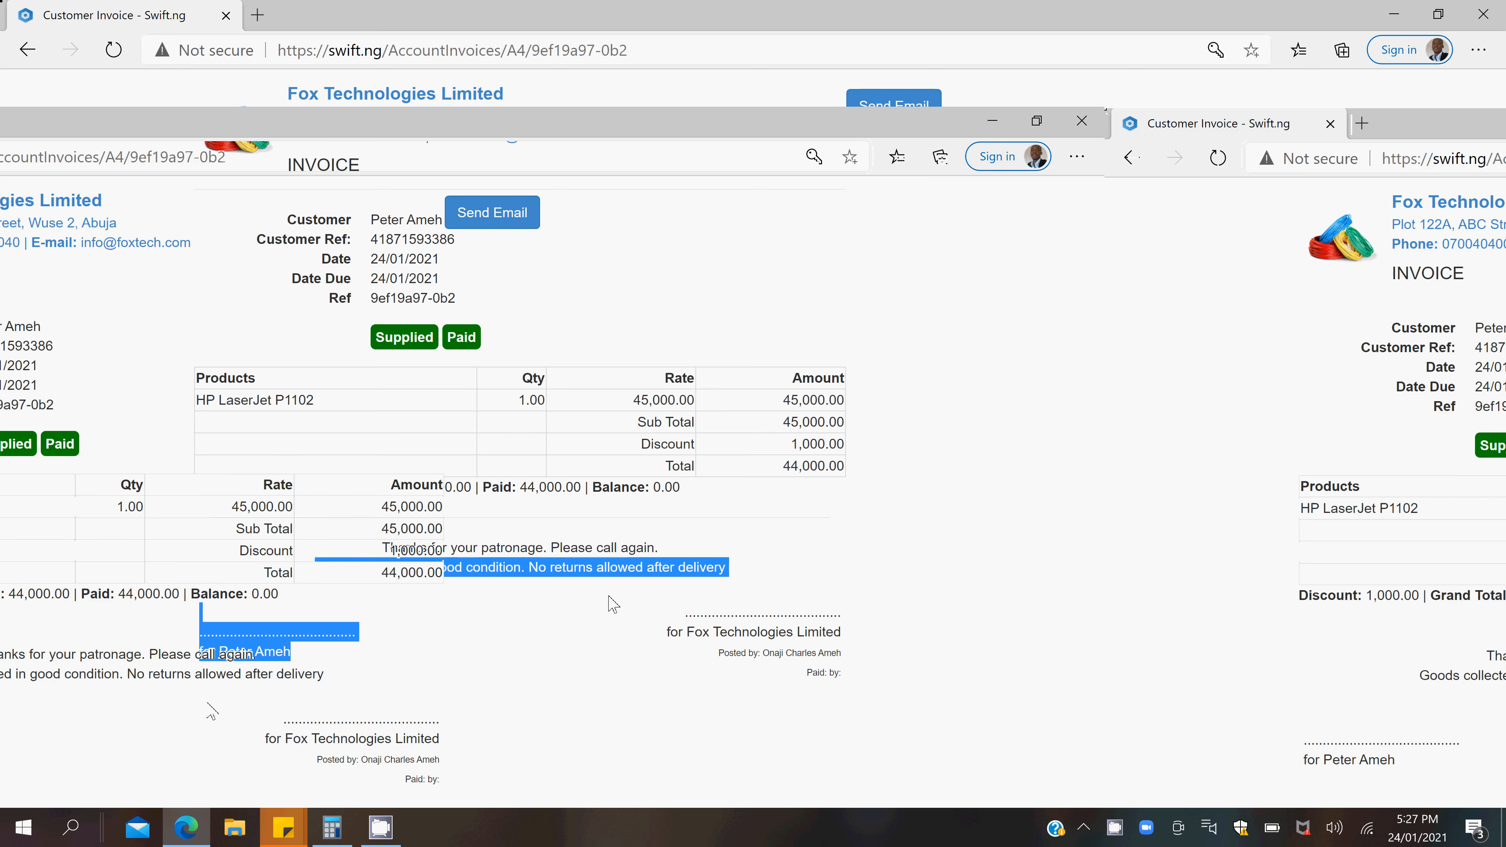
left_click(751, 546)
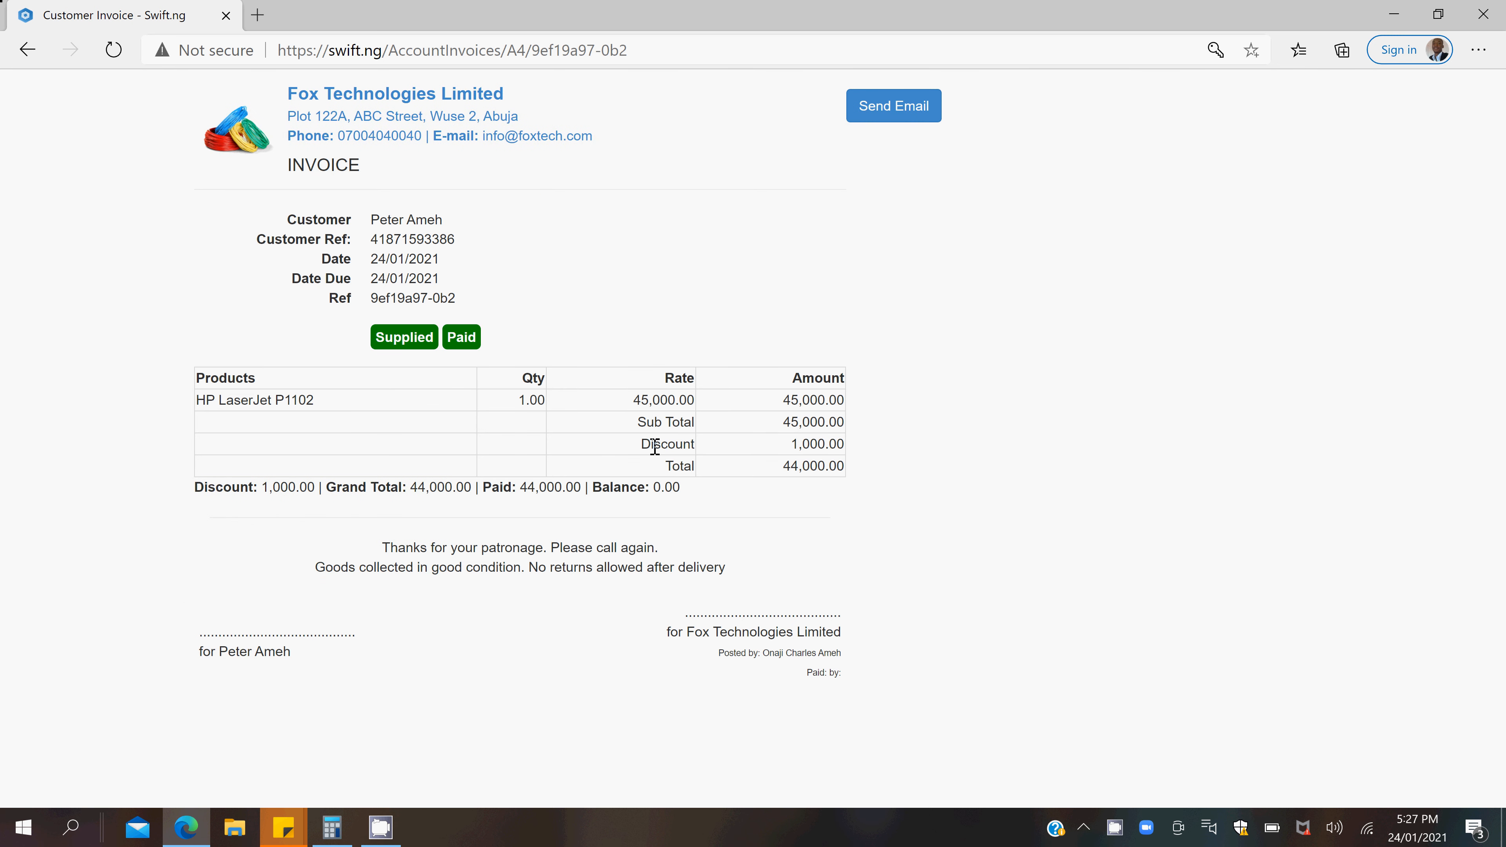
Step: Review the discount and total lines on the printed invoice and go to the customer list through the company name
left_click_drag(643, 444, 875, 437)
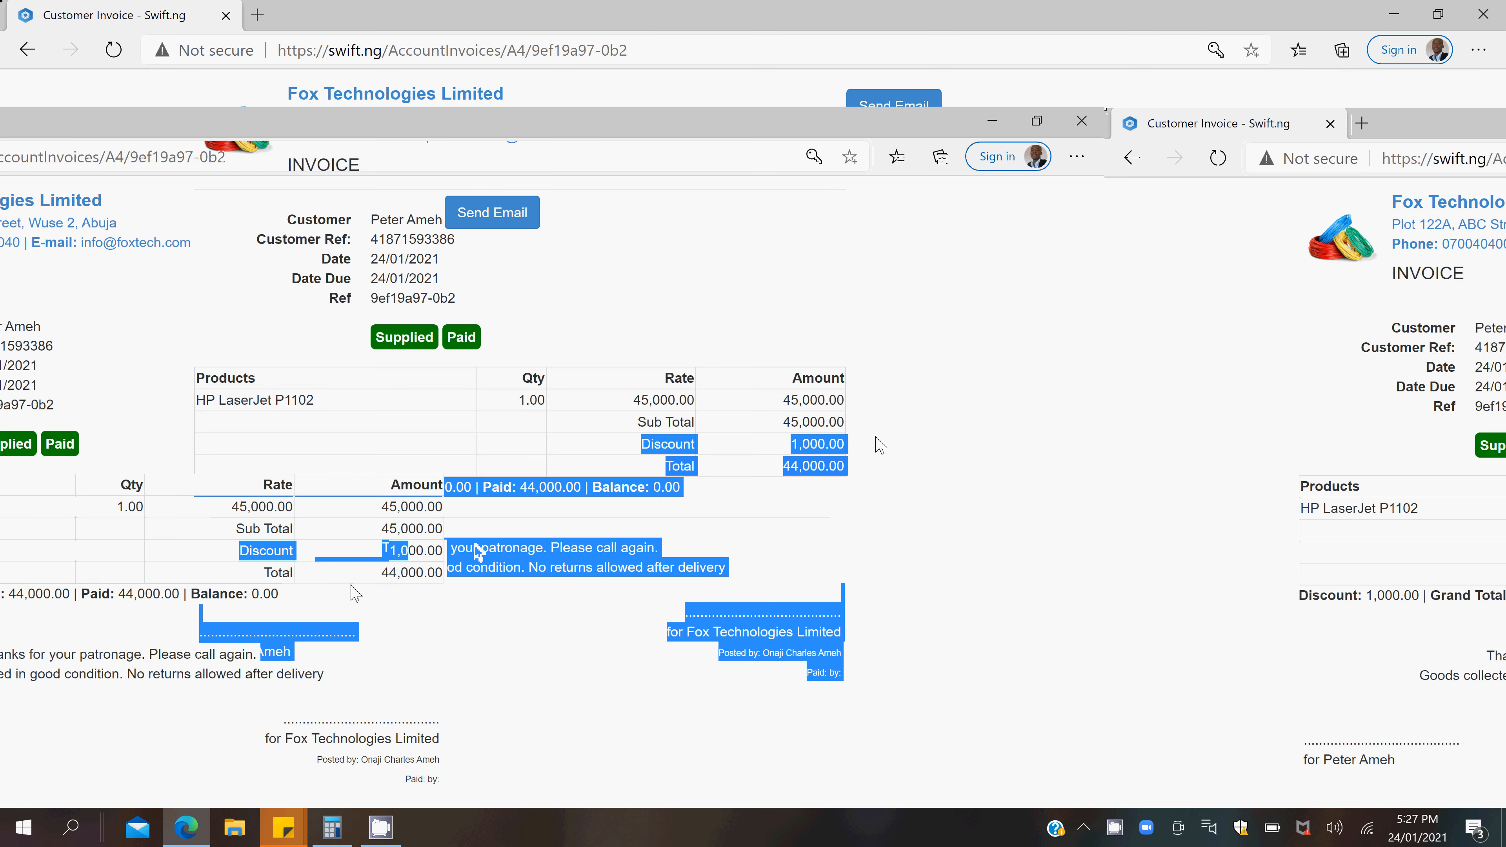
left_click(719, 468)
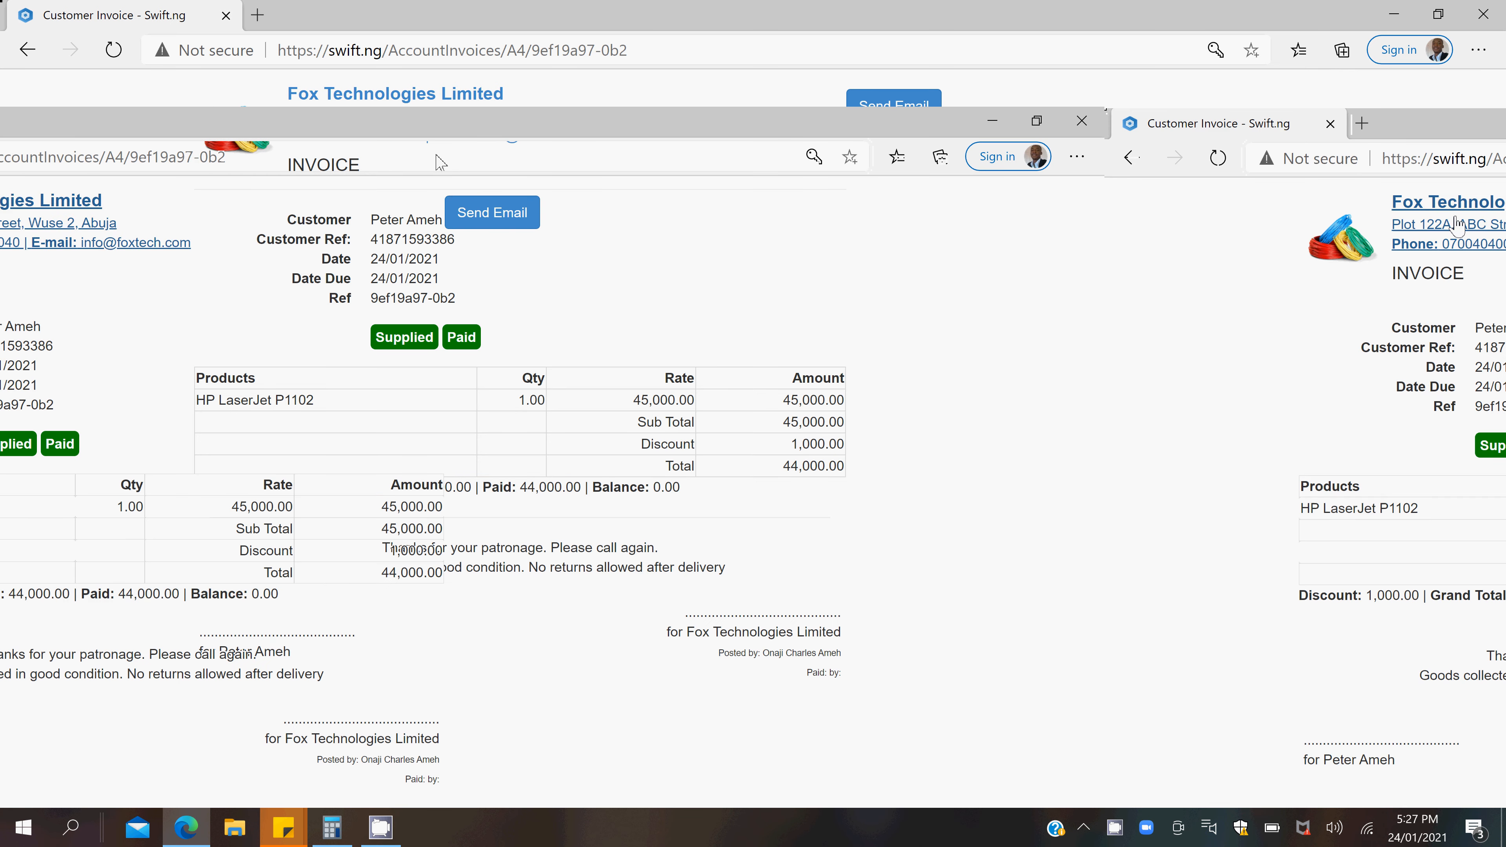
left_click(362, 124)
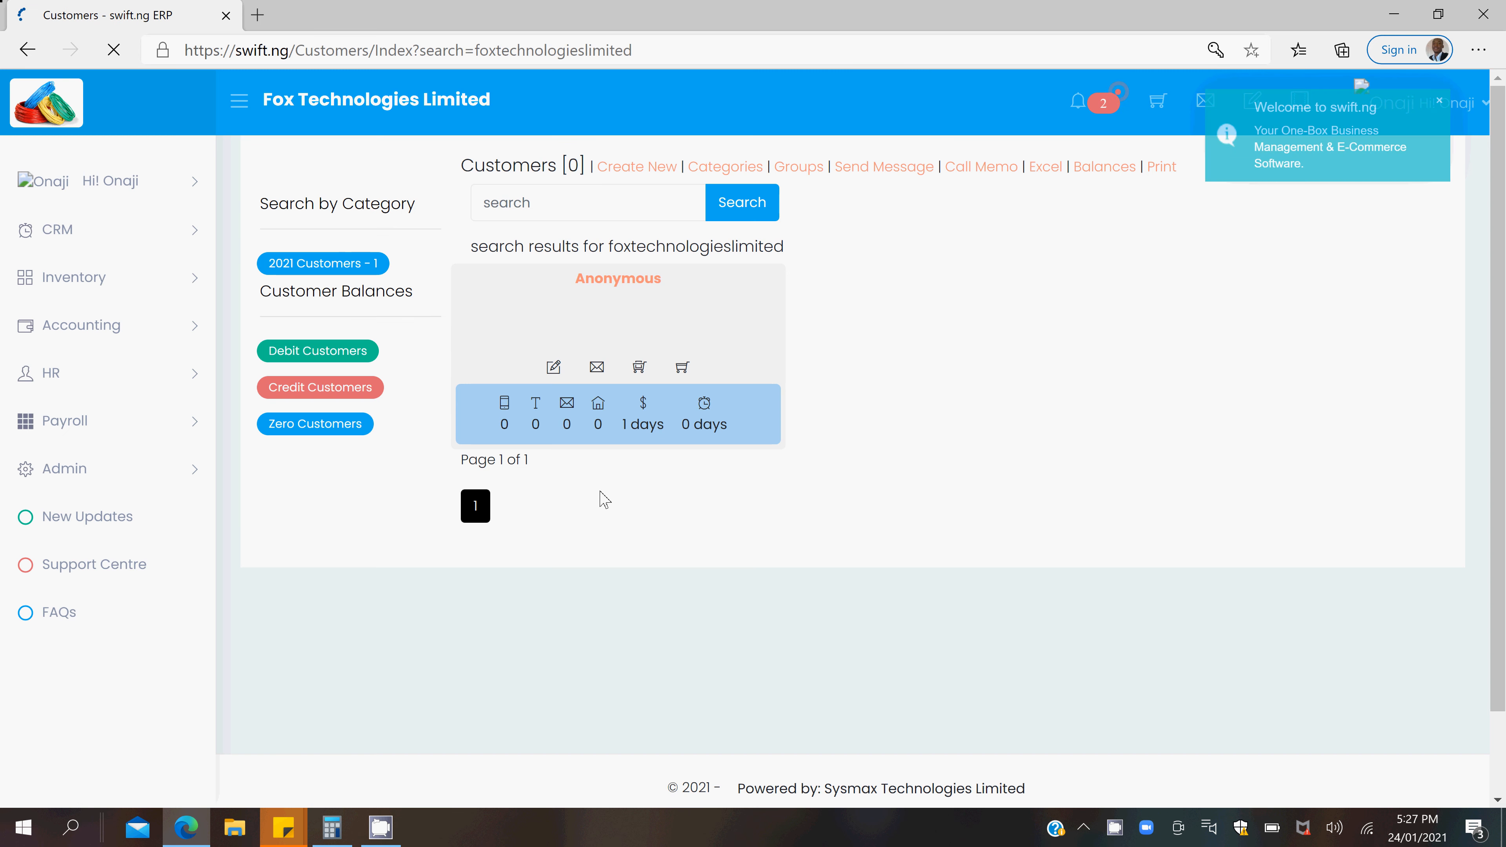
Step: Search the customers by the buyer's name and review the invoices listed in the customer's details
left_click(562, 212)
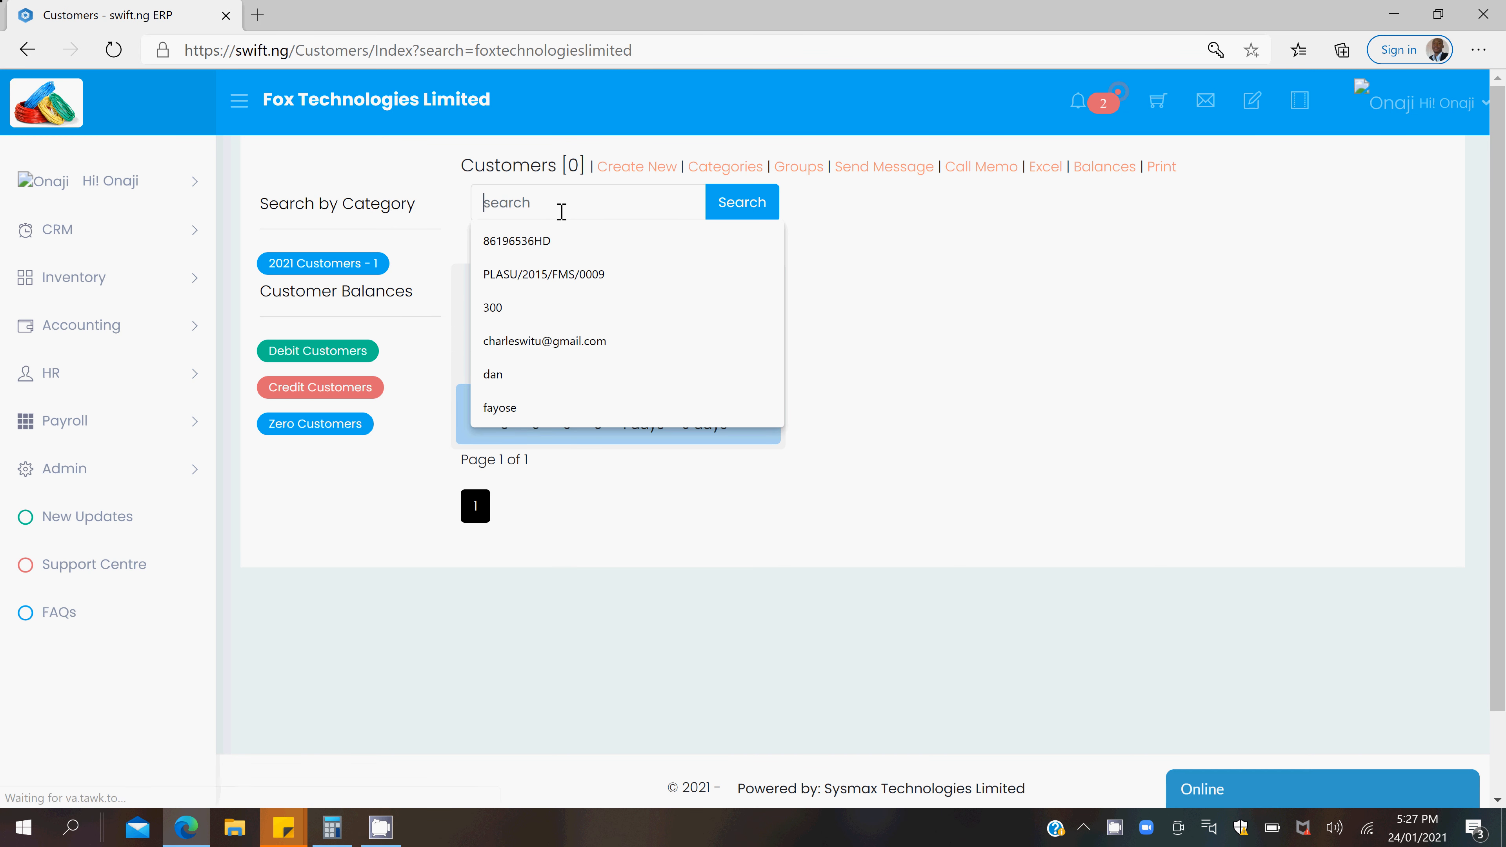
type("per")
key("Return")
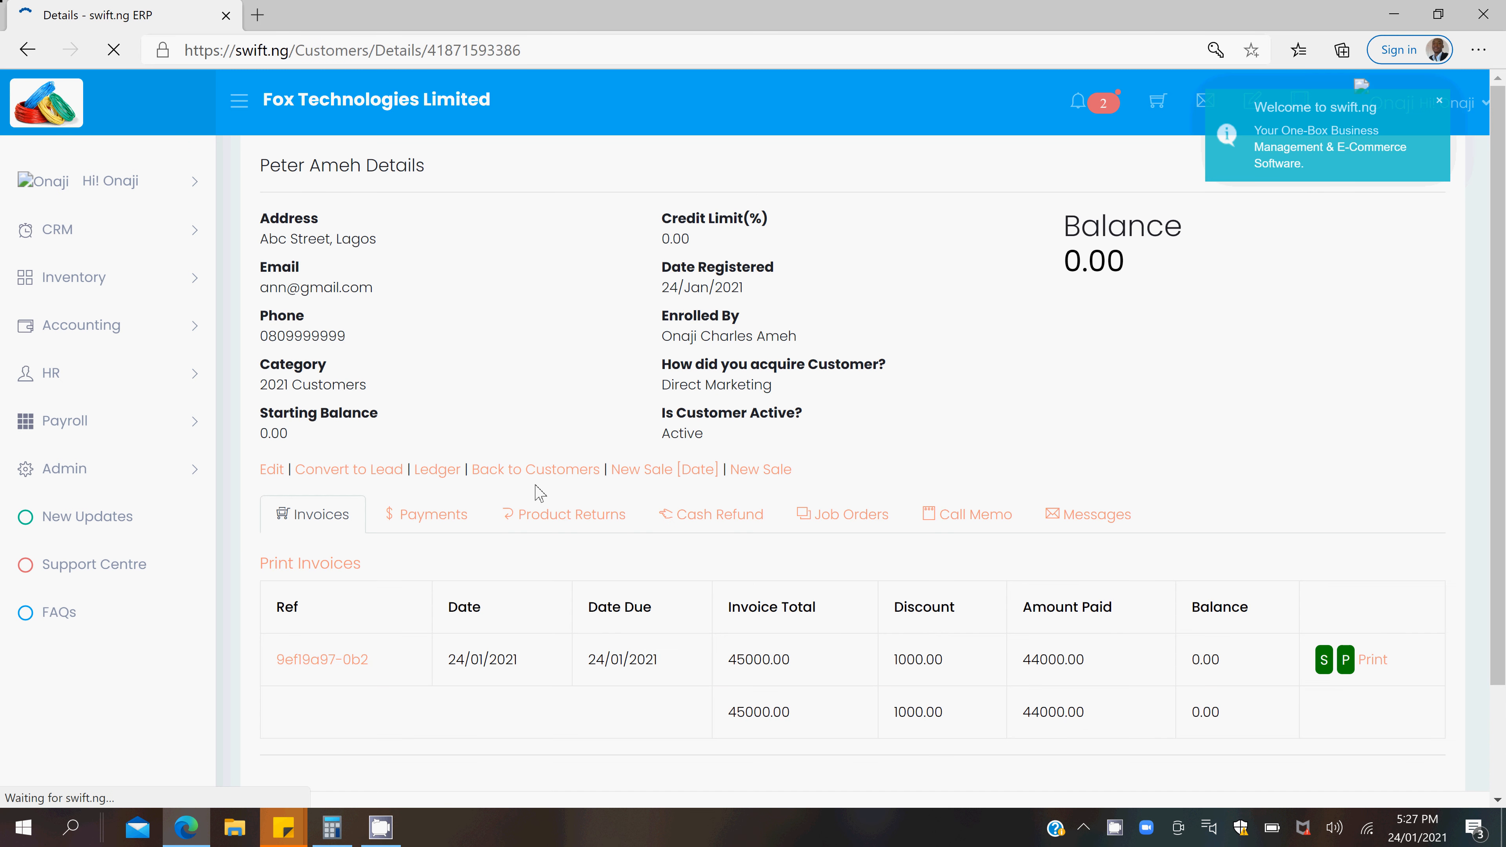
scroll(330, 568, "down", 3)
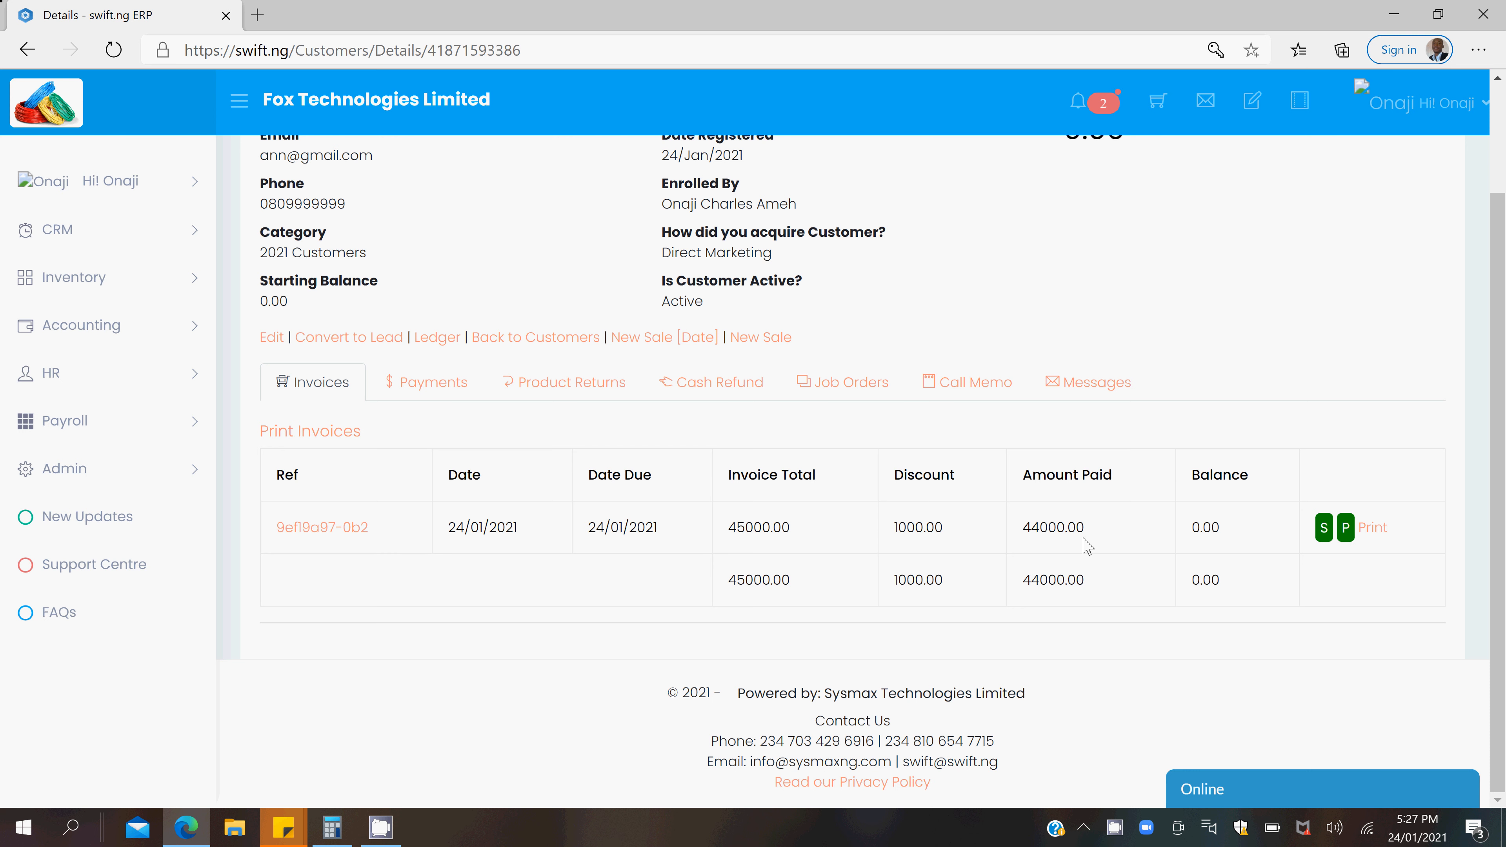
Step: Open the customer's invoice by its reference, examine its items and totals, and return to the customer details
left_click(347, 530)
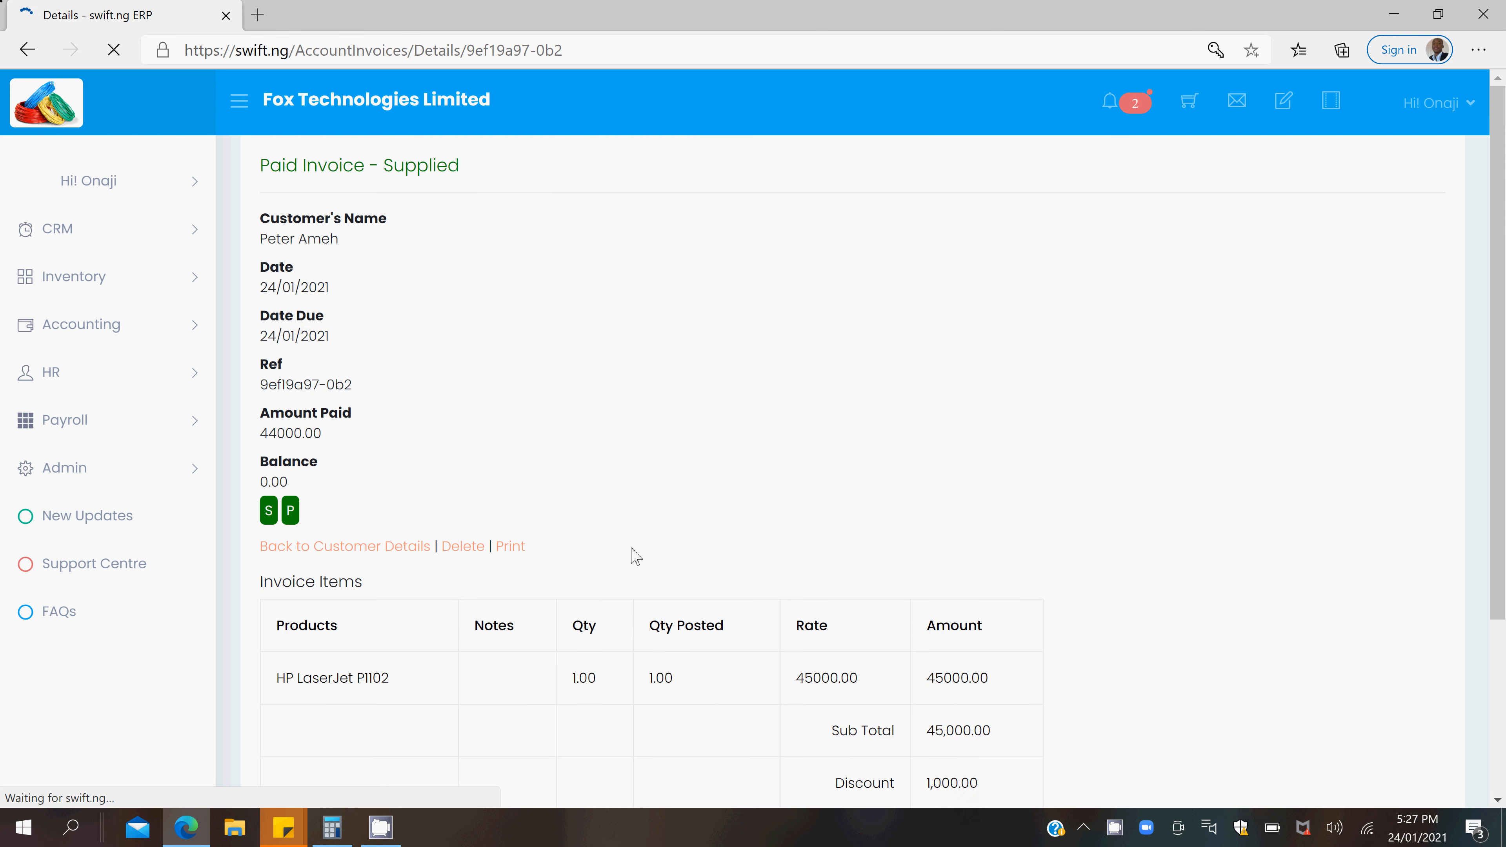
scroll(635, 556, "down", 4)
scroll(634, 555, "up", 2)
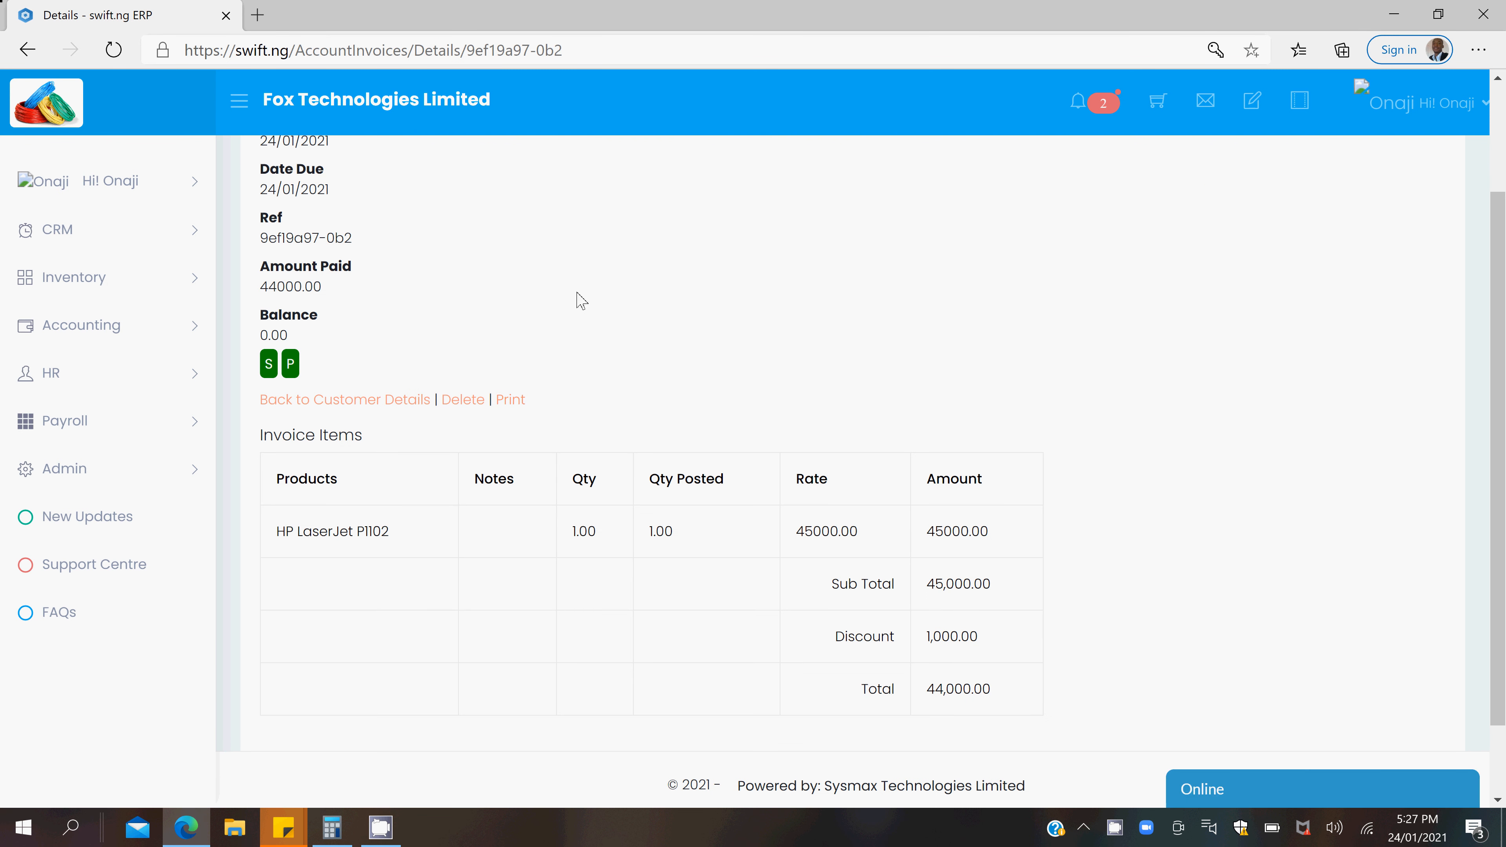
scroll(581, 300, "up", 3)
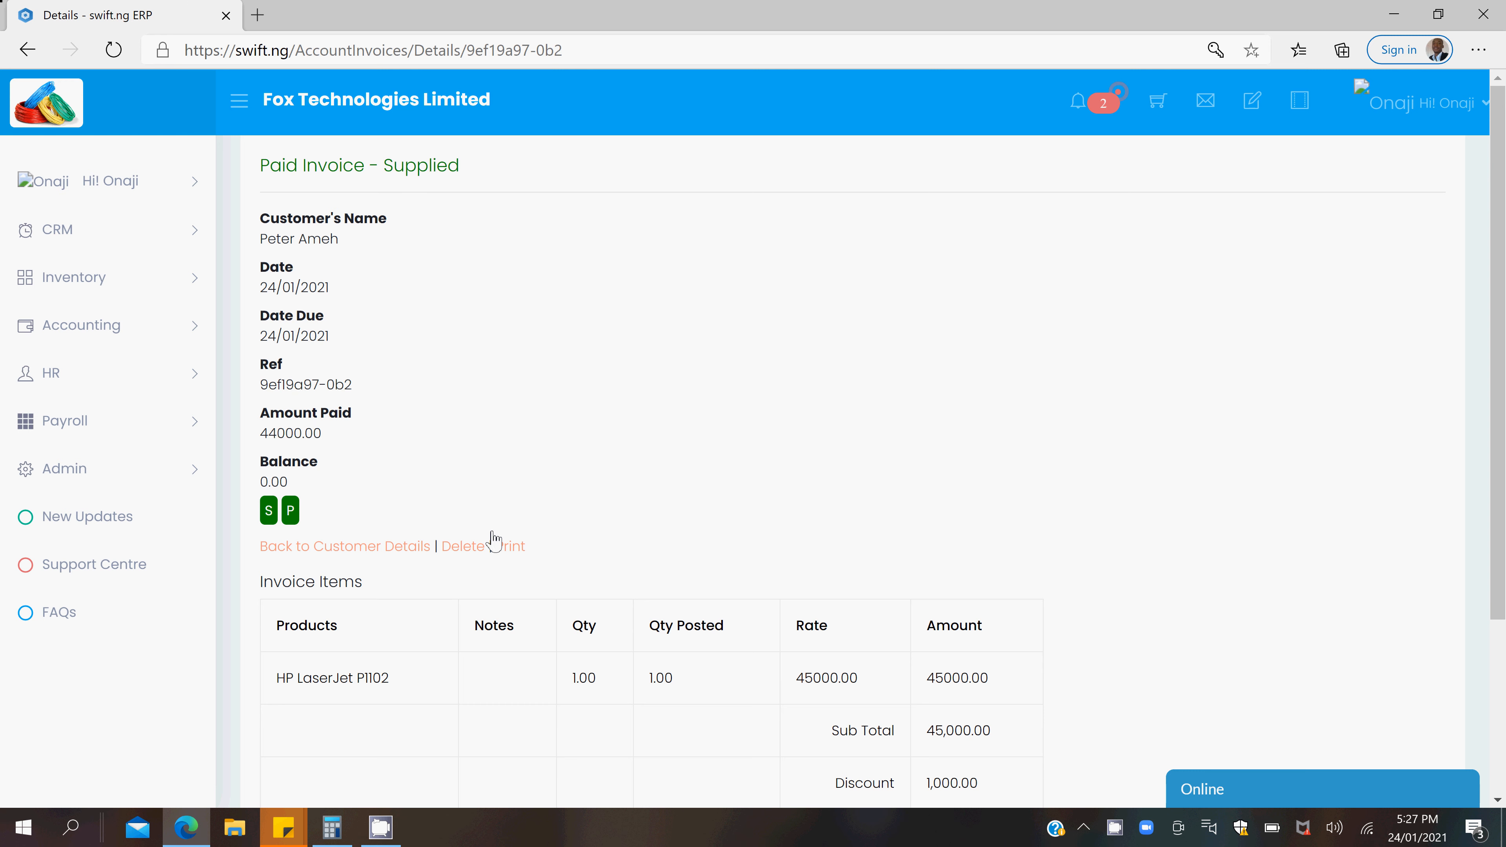
left_click(367, 554)
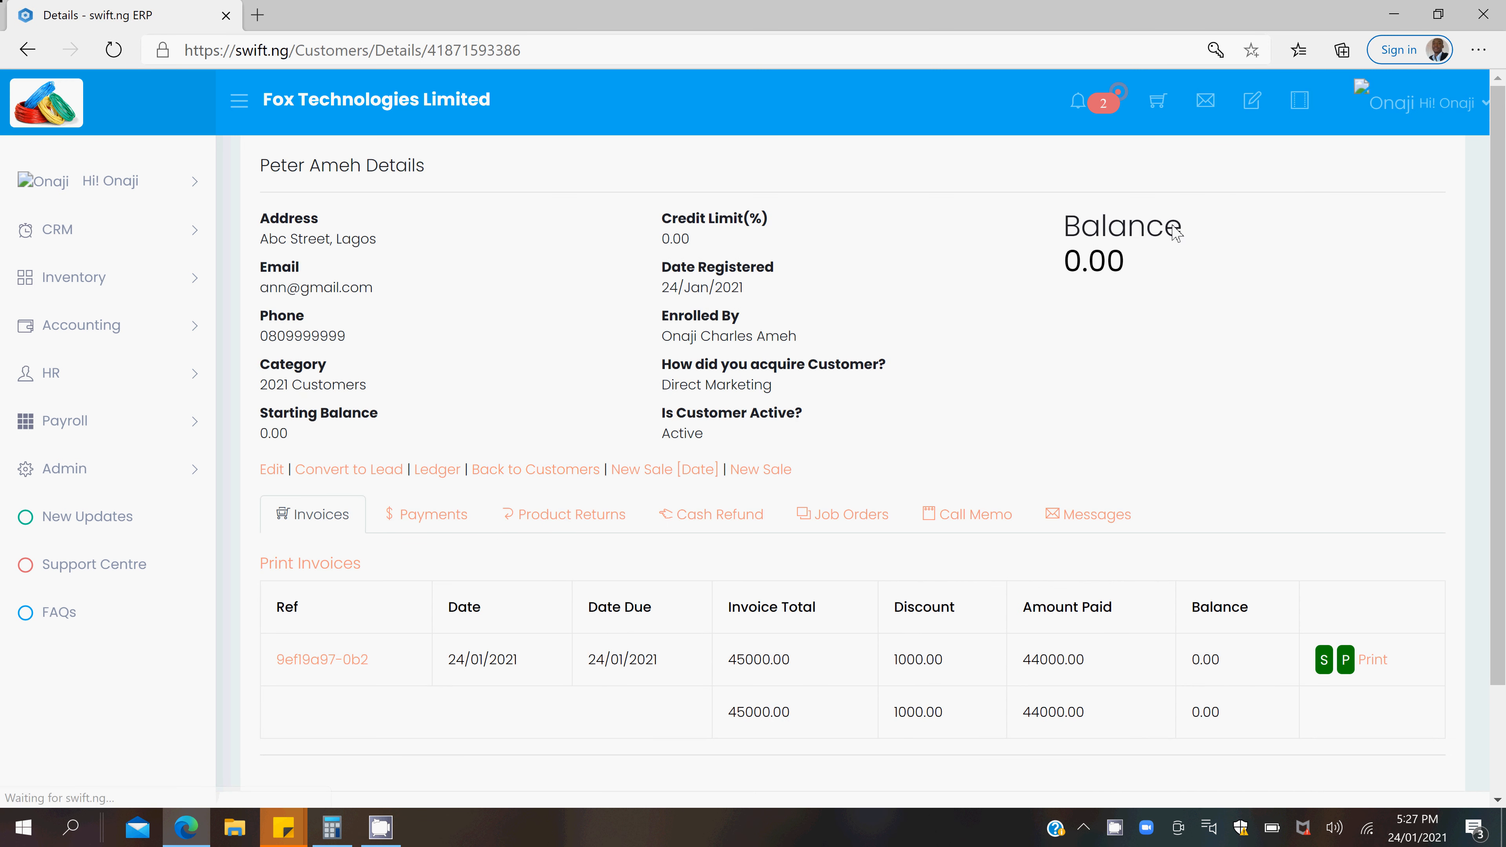
right_click(1128, 816)
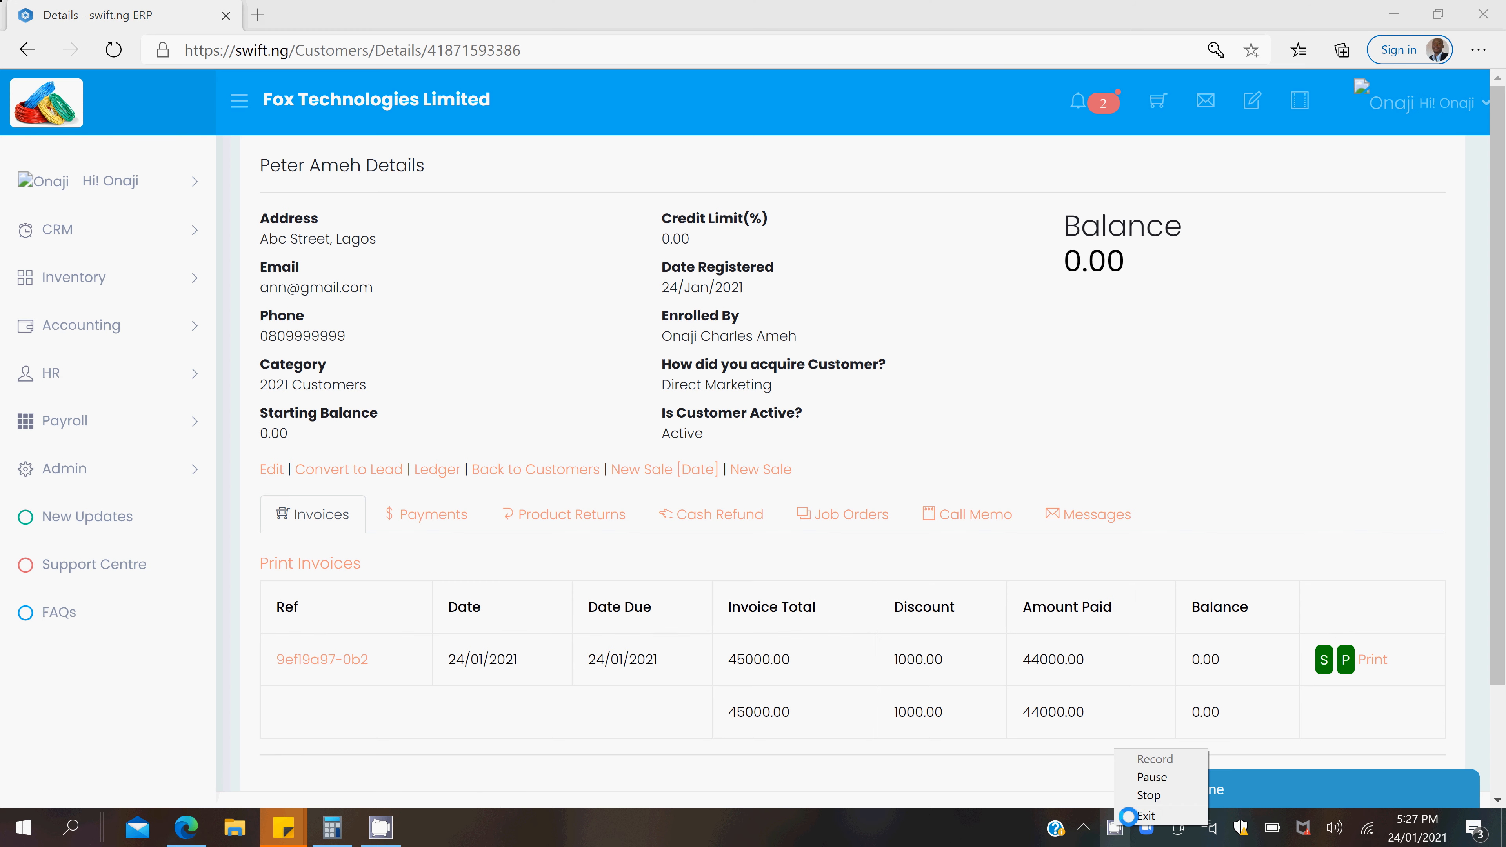